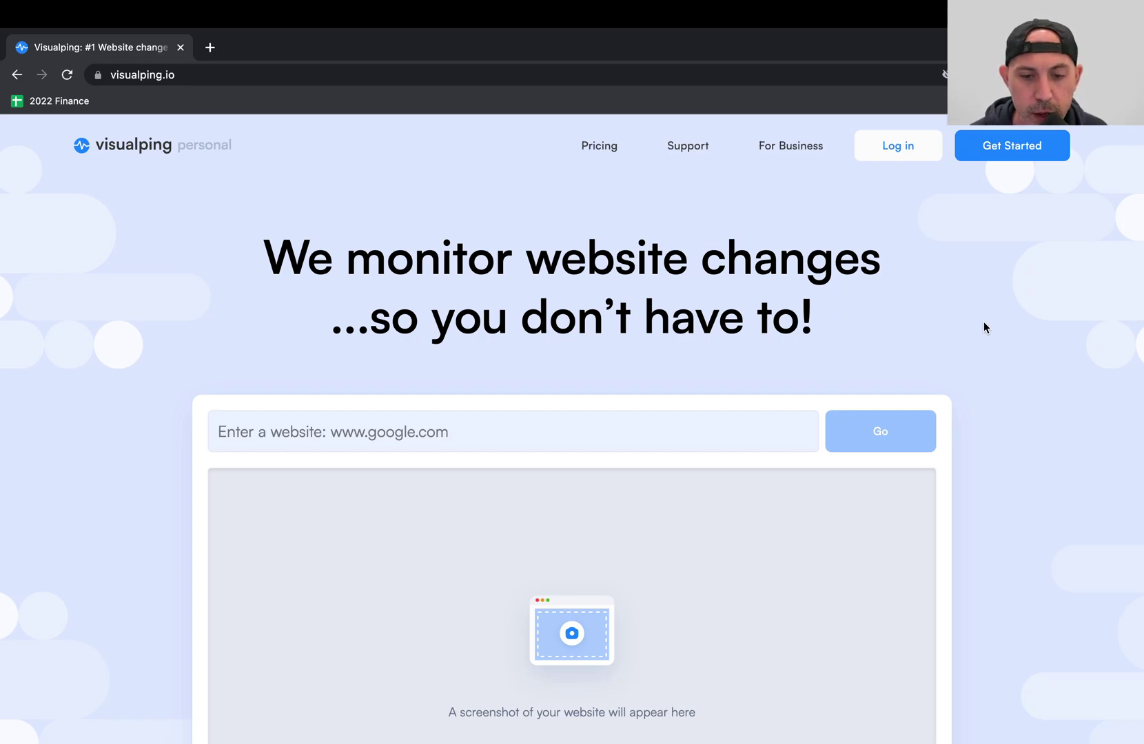
# Leave the public homepage for the Visualping dashboard listing five active jobs.
pyautogui.click(449, 436)
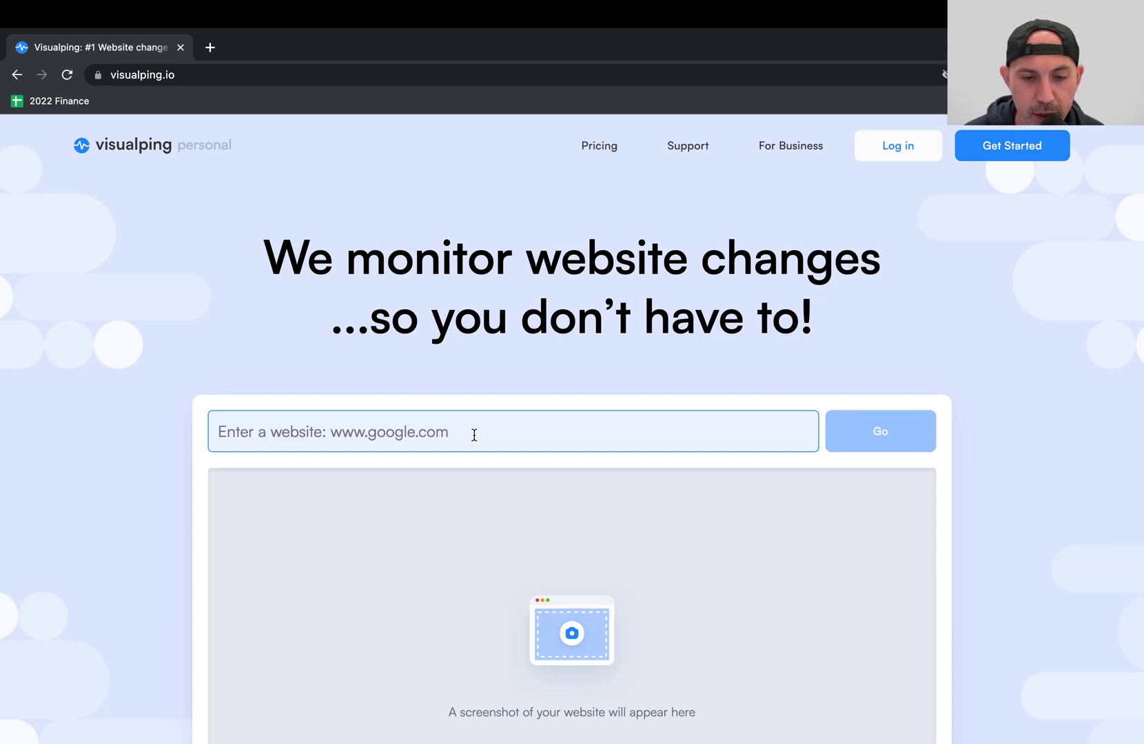
pyautogui.hotkey('ctrl', 'Left')
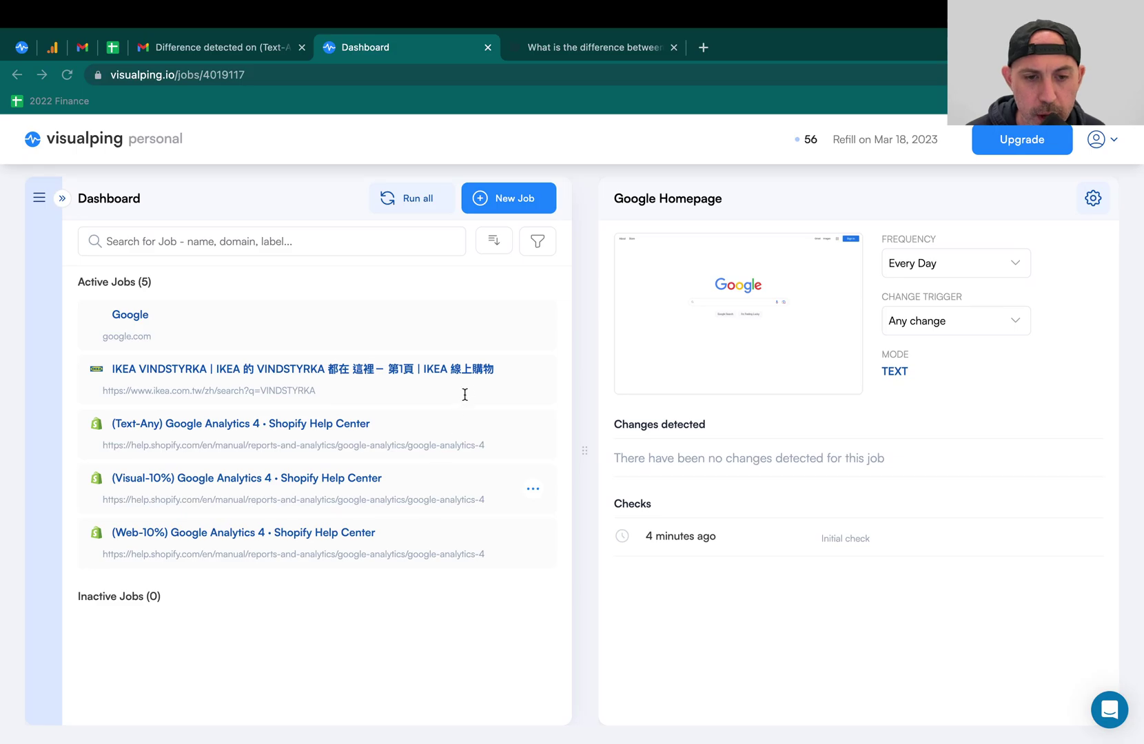
# Delete the Google job from its options menu and confirm the deletion.
pyautogui.click(535, 319)
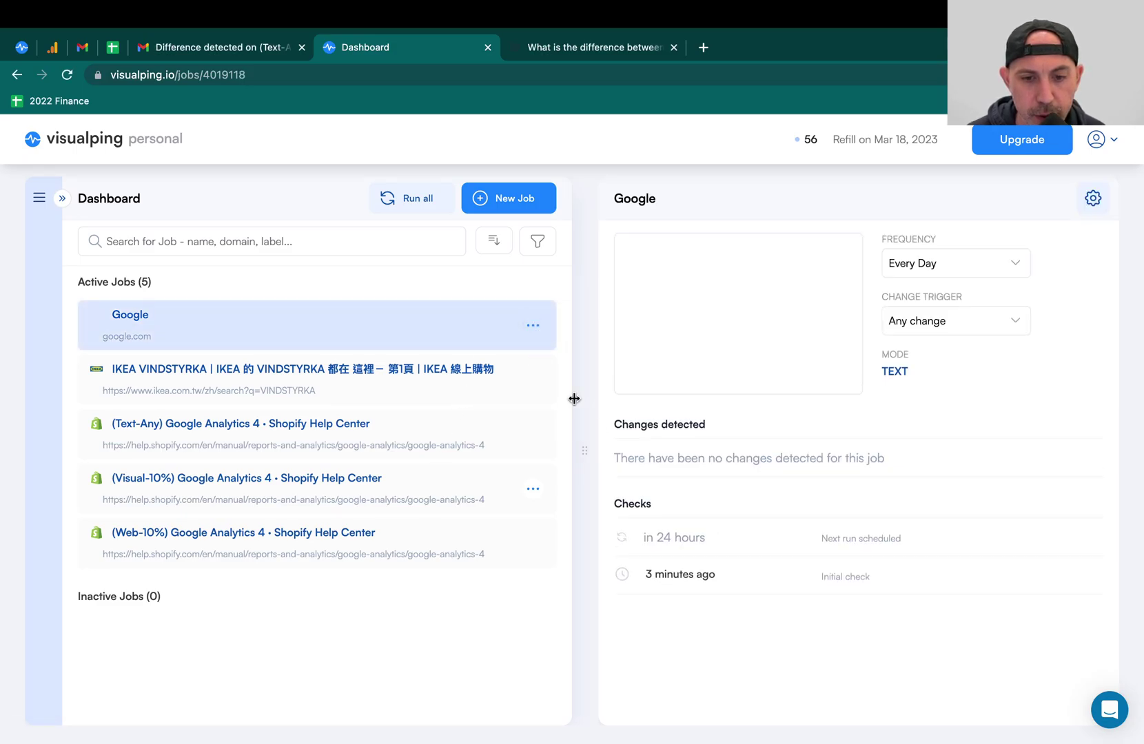
pyautogui.click(533, 325)
pyautogui.click(535, 405)
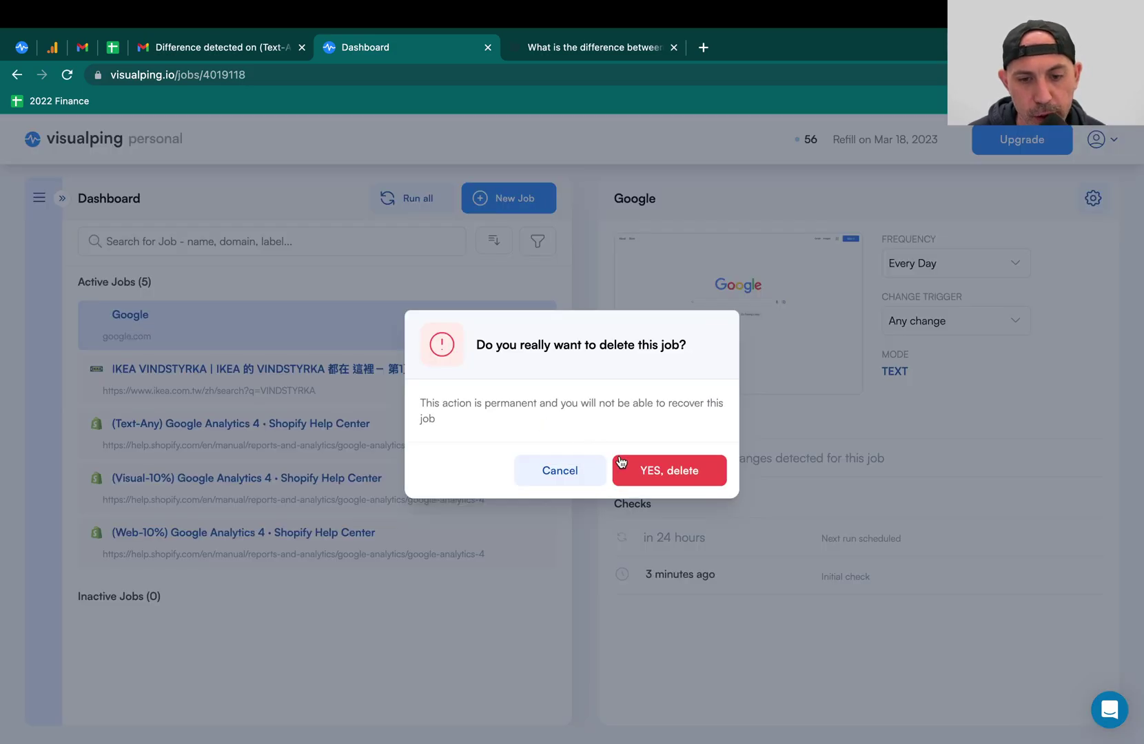
pyautogui.click(648, 470)
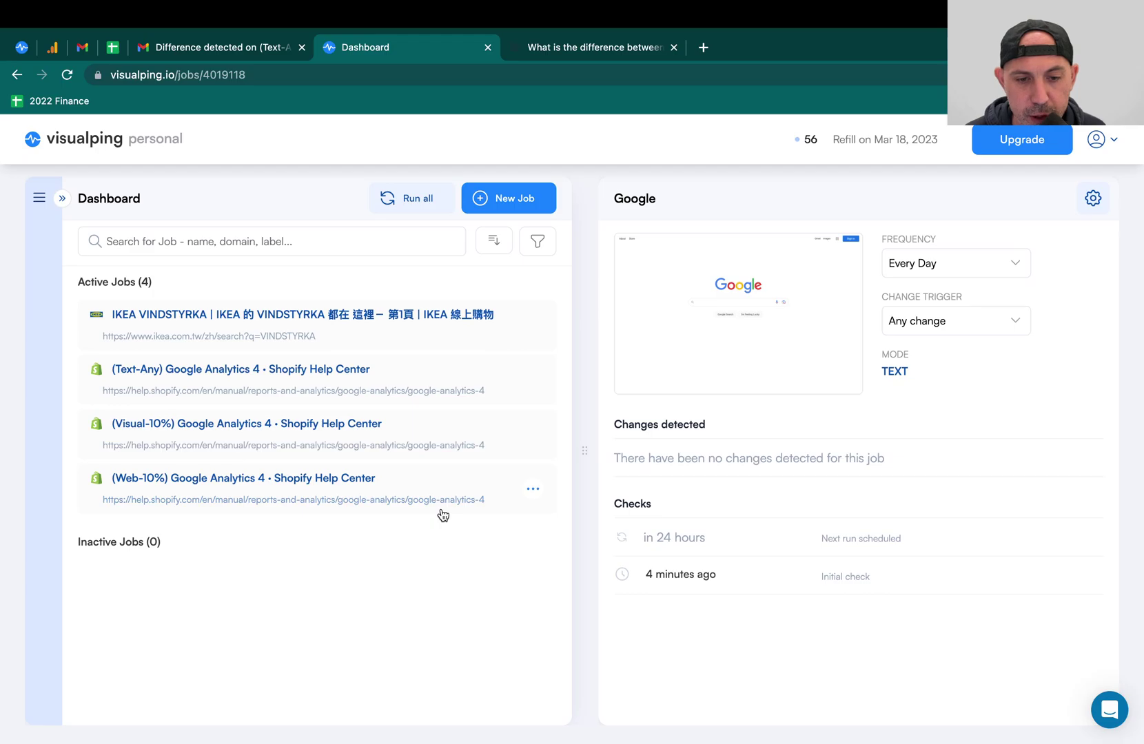
# Start a new job and load a snapshot of google.com.
pyautogui.click(521, 201)
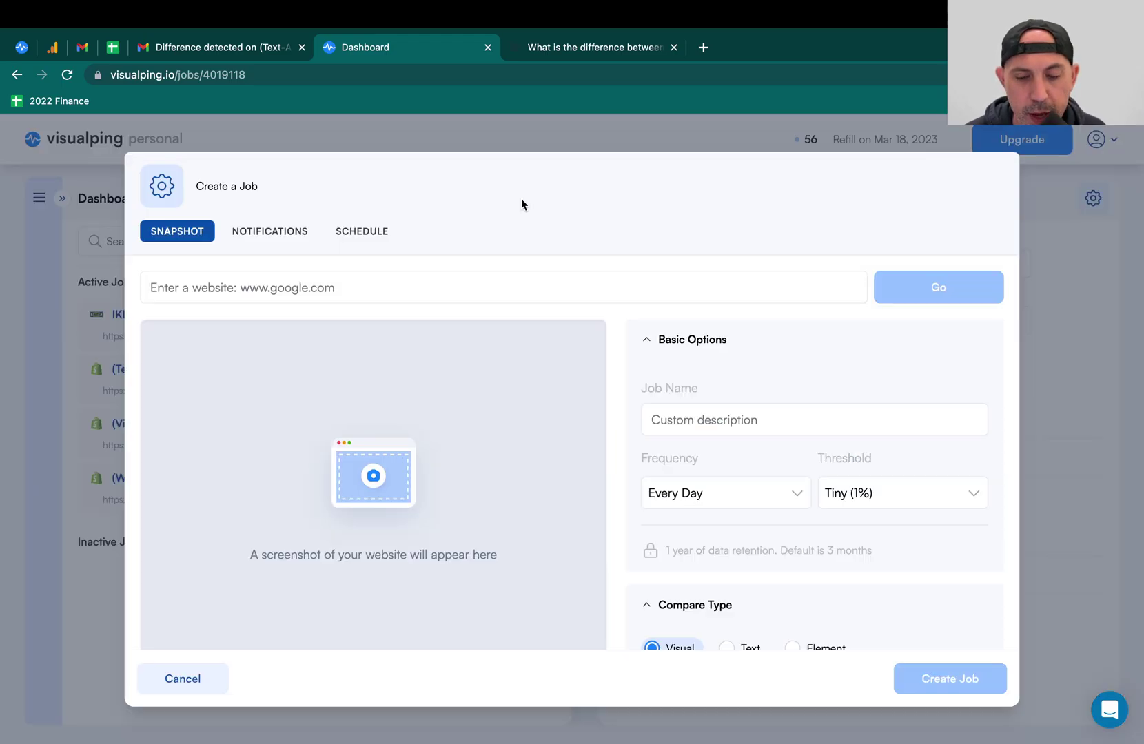
pyautogui.click(397, 286)
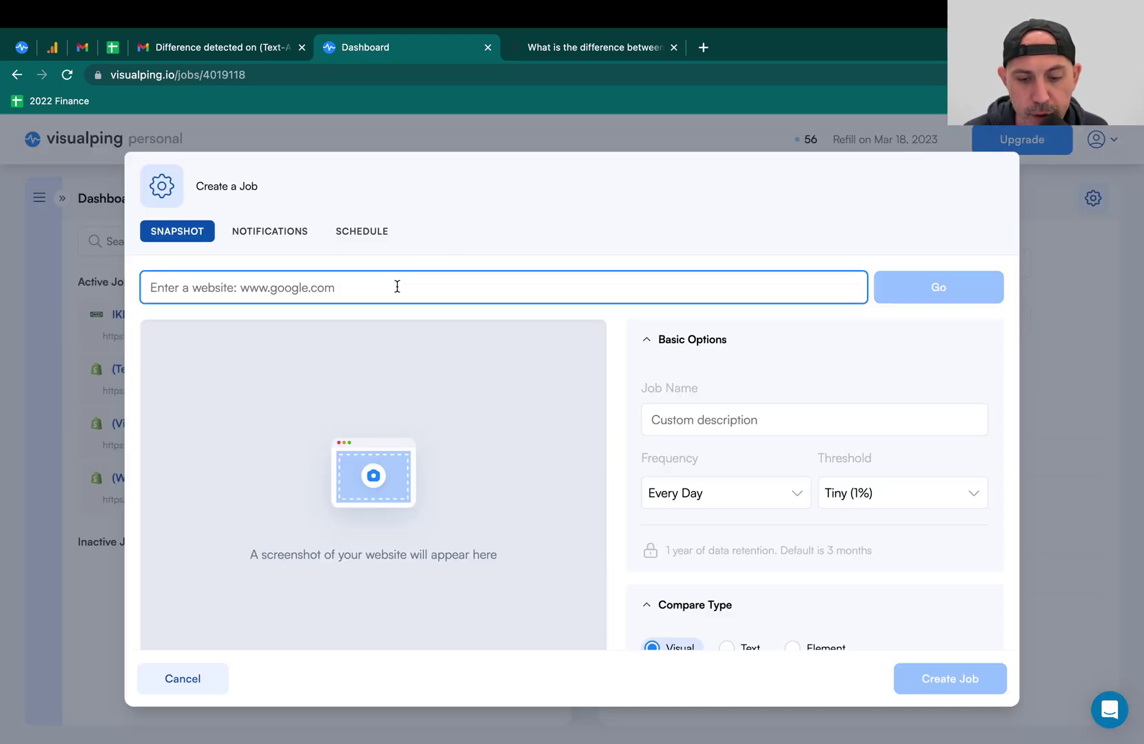
pyautogui.write('google.com')
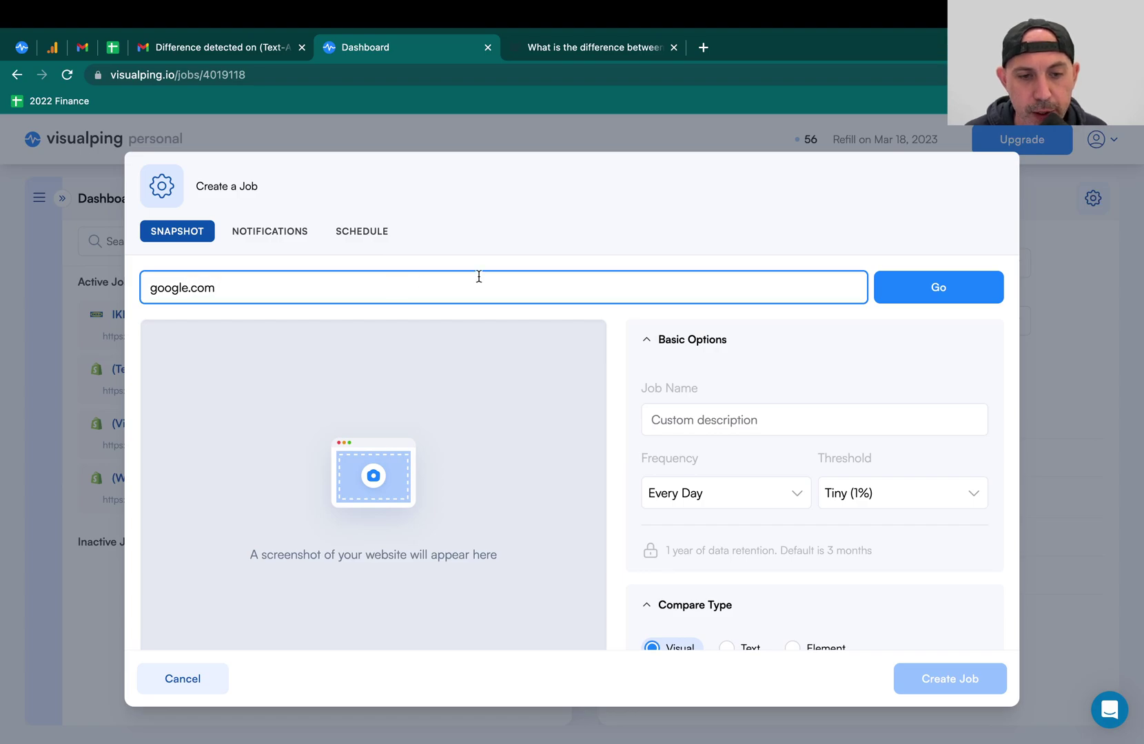
pyautogui.click(917, 287)
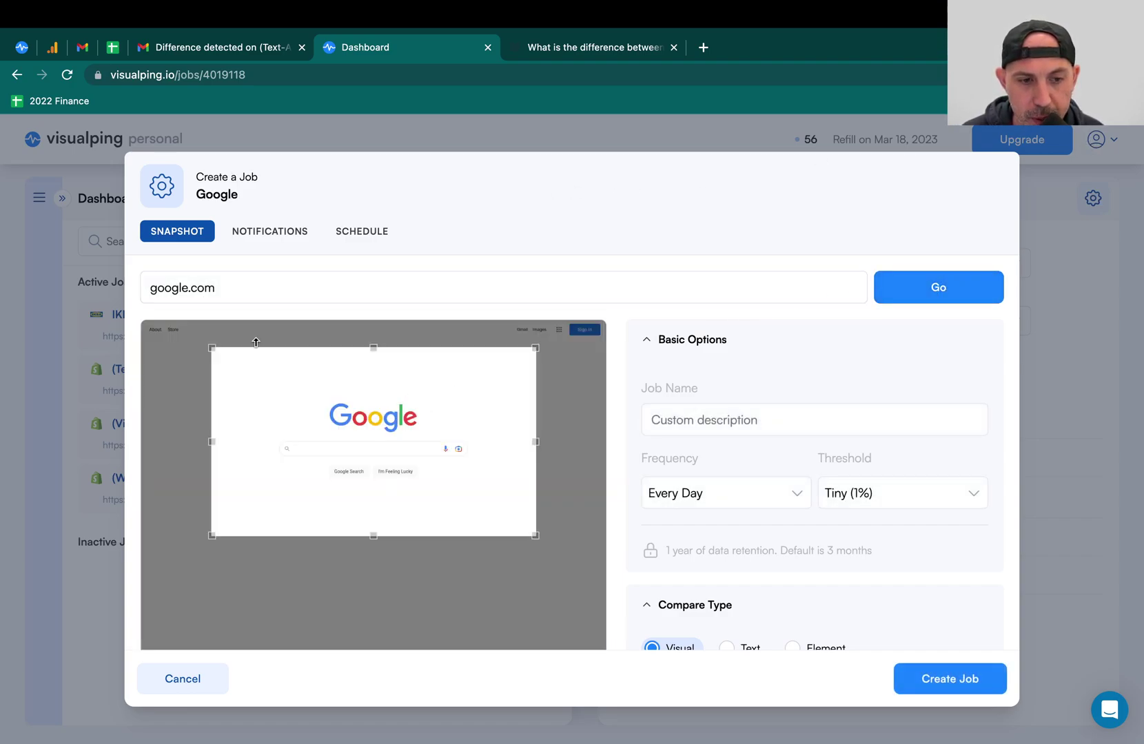
# Stretch the monitored area to cover the whole Google homepage.
pyautogui.moveTo(270, 370); pyautogui.dragTo(216, 339)
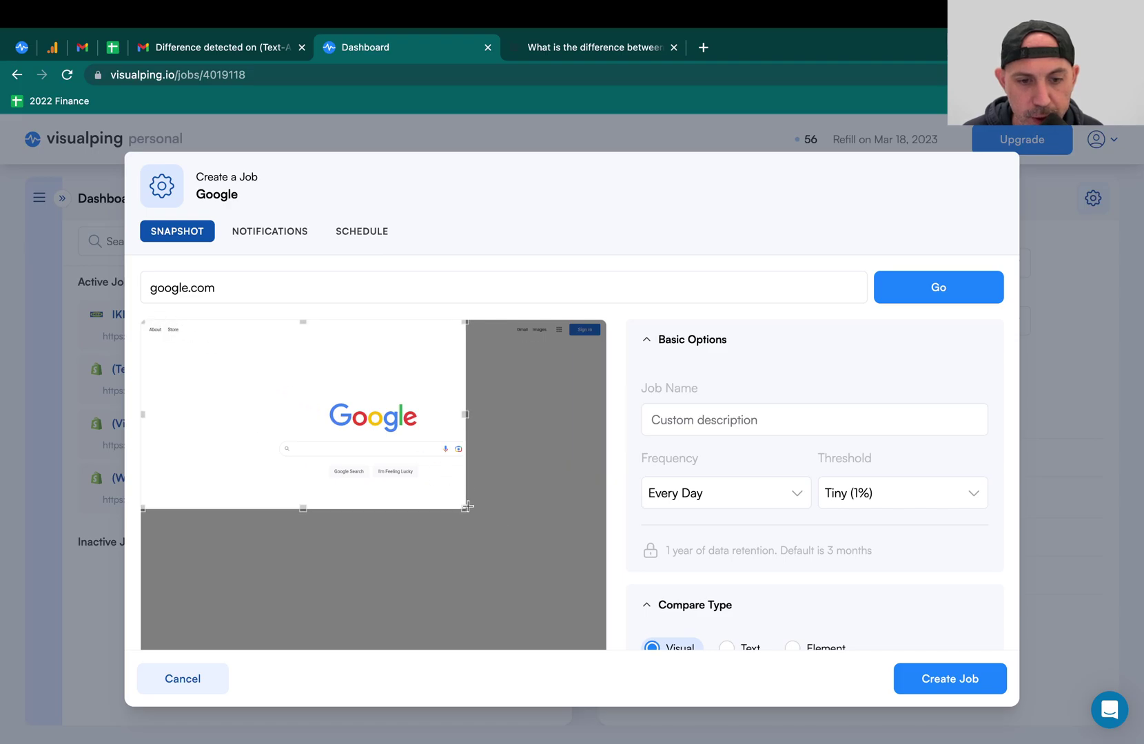
pyautogui.moveTo(465, 508); pyautogui.dragTo(605, 649)
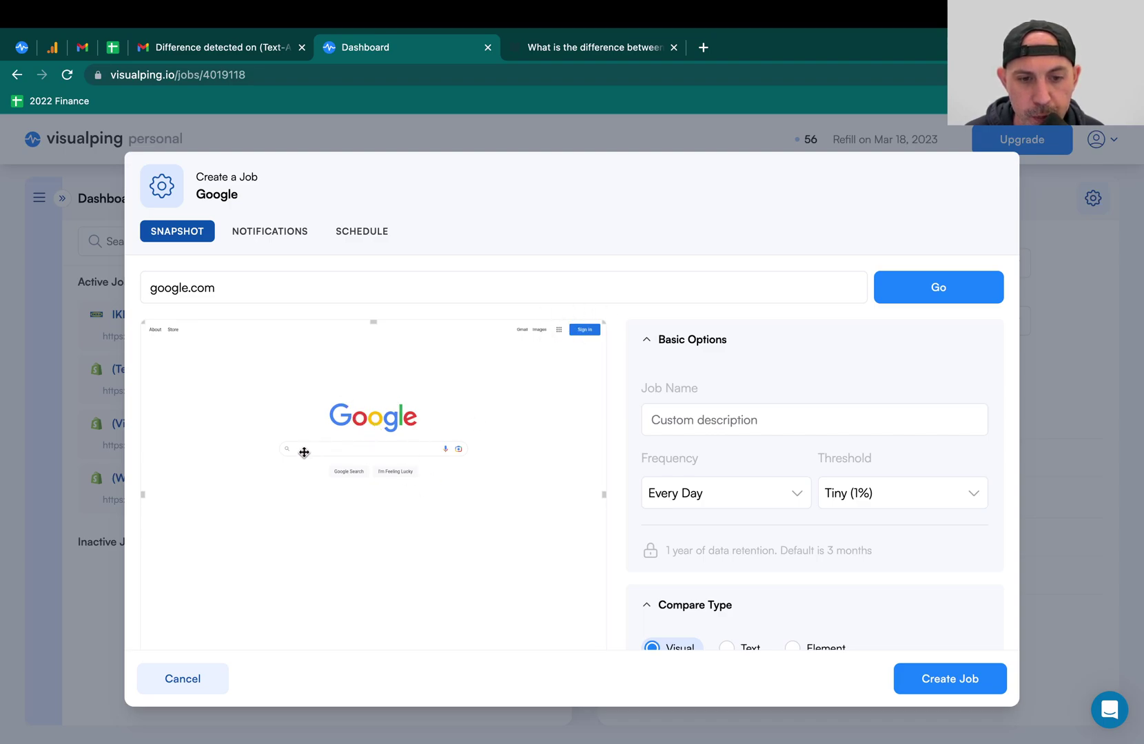
pyautogui.click(724, 420)
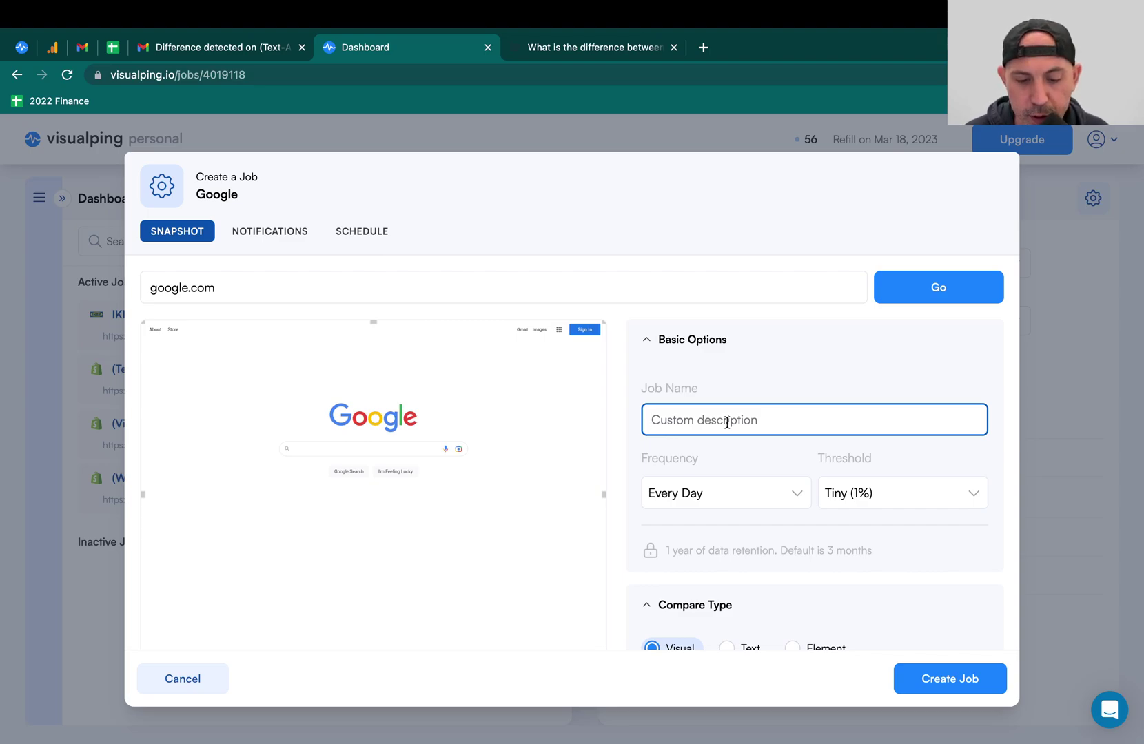
# Name the job 'Google Homepage'.
pyautogui.write('Google Hoempa')
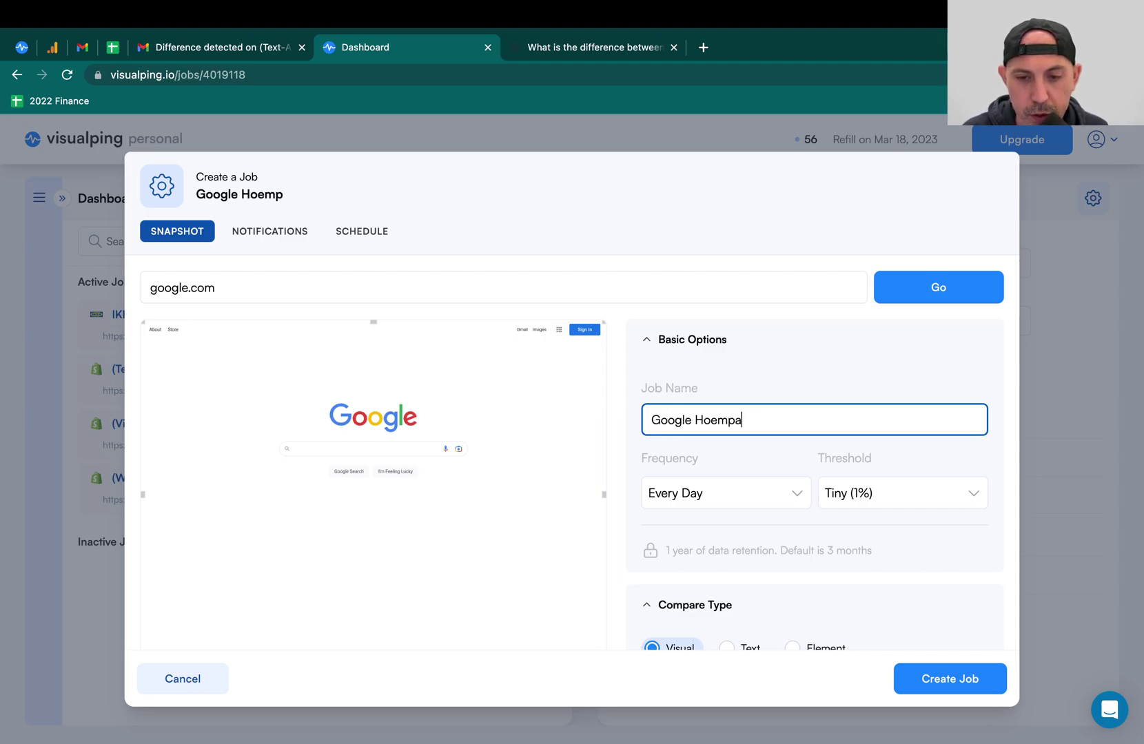
pyautogui.press('BackSpace')
pyautogui.press('BackSpace')
pyautogui.press('BackSpace')
pyautogui.press('BackSpace')
pyautogui.write('mepage')
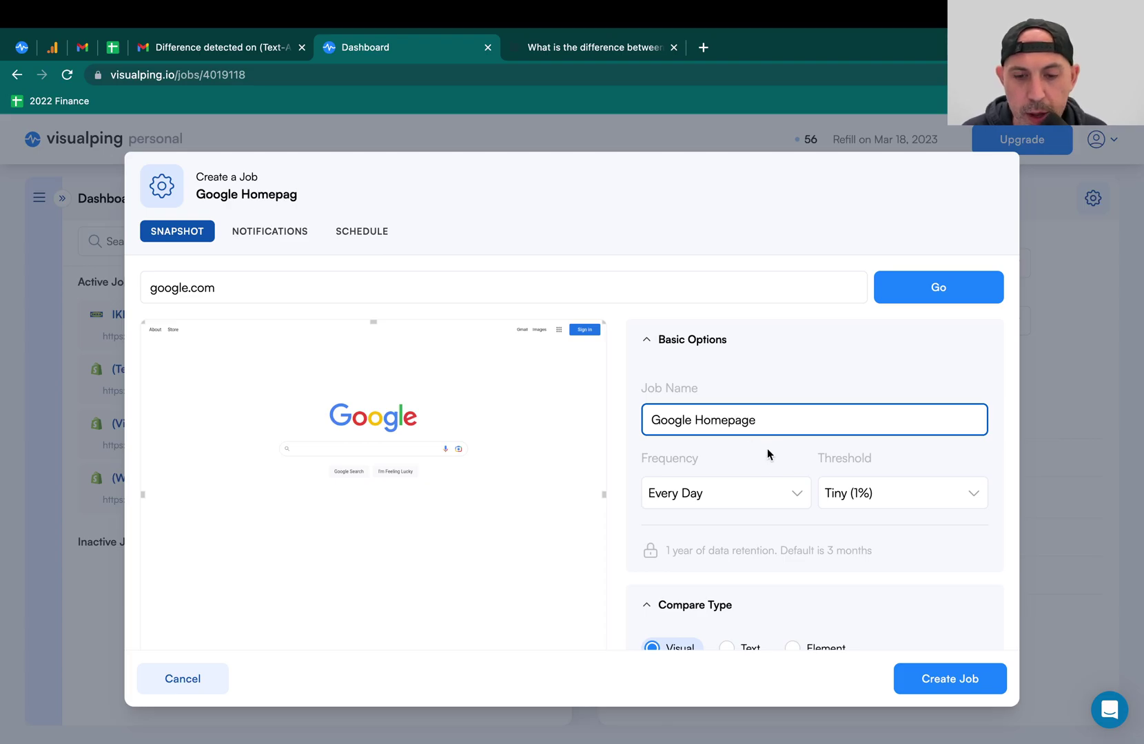
# Browse the check frequency options, keeping Every Day, then view the change thresholds.
pyautogui.click(753, 495)
pyautogui.scroll(-3, 762, 541)
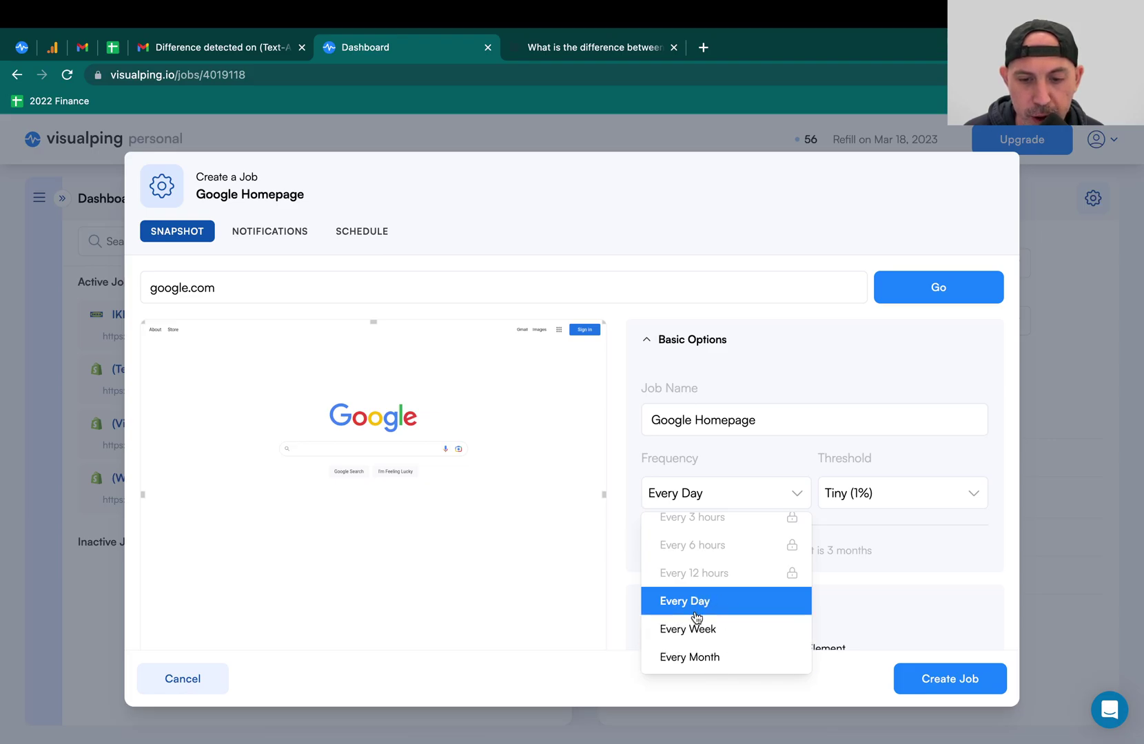
pyautogui.scroll(1, 741, 624)
pyautogui.scroll(3, 742, 624)
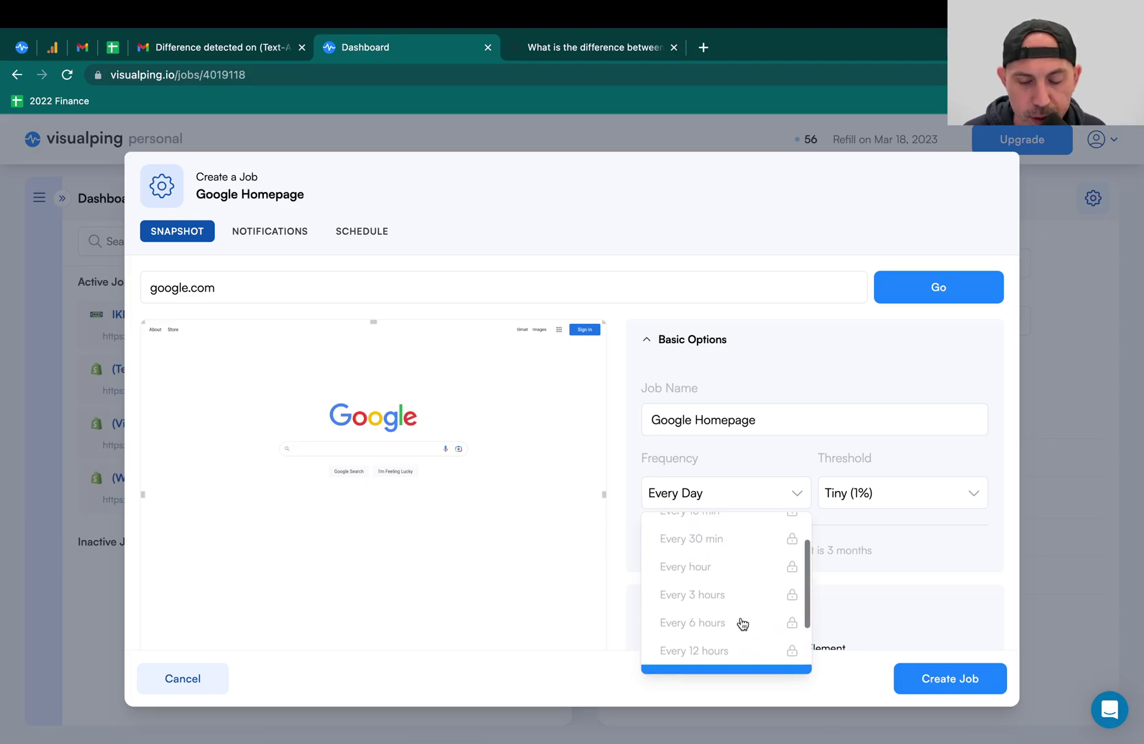
pyautogui.moveTo(739, 622)
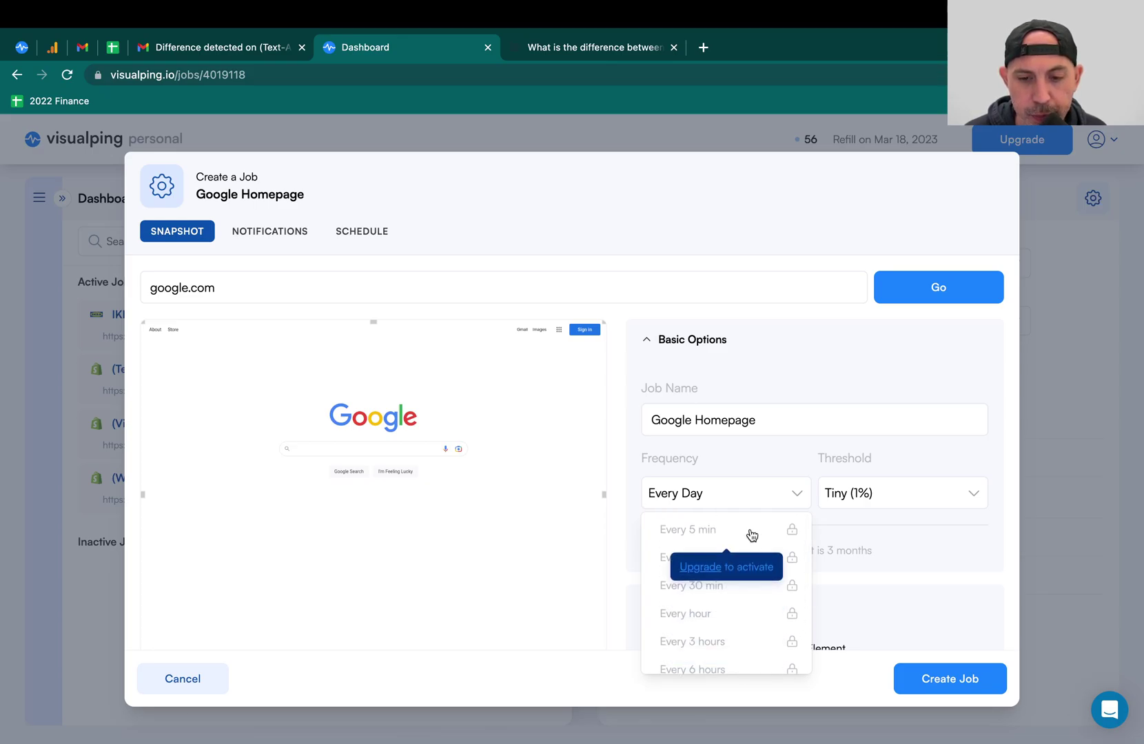
pyautogui.click(851, 448)
pyautogui.click(896, 493)
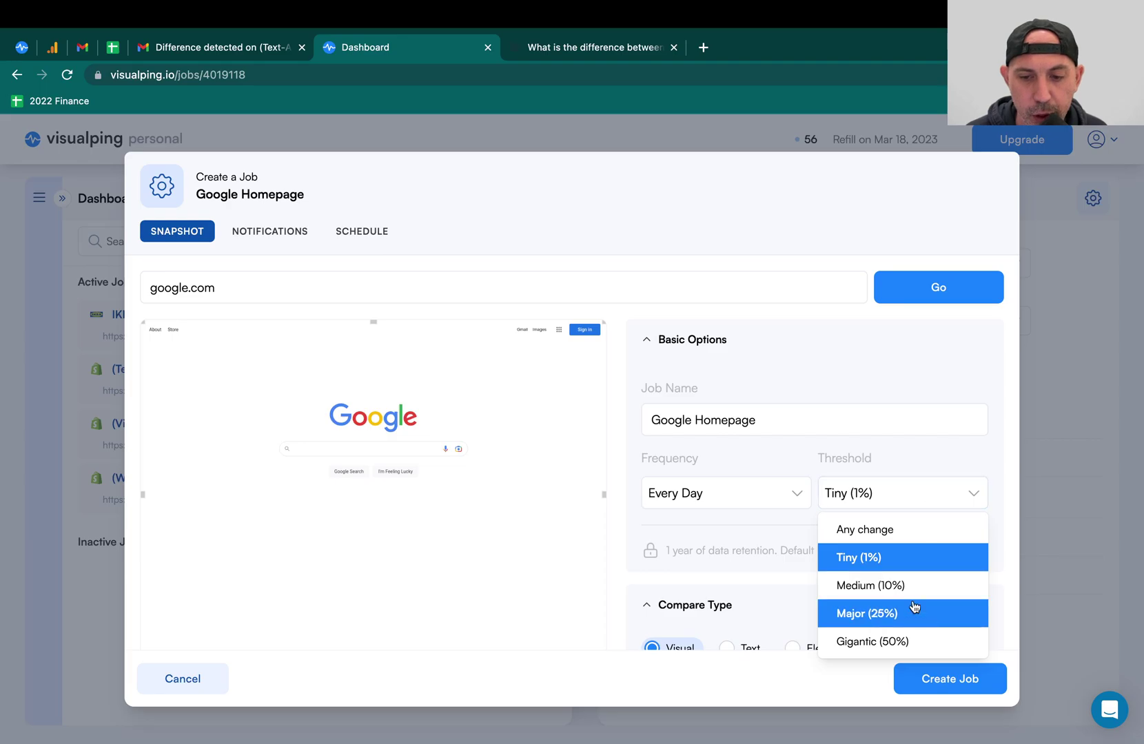
# Keep the Tiny (1%) threshold and the Visual compare type.
pyautogui.click(975, 457)
pyautogui.scroll(-3, 917, 521)
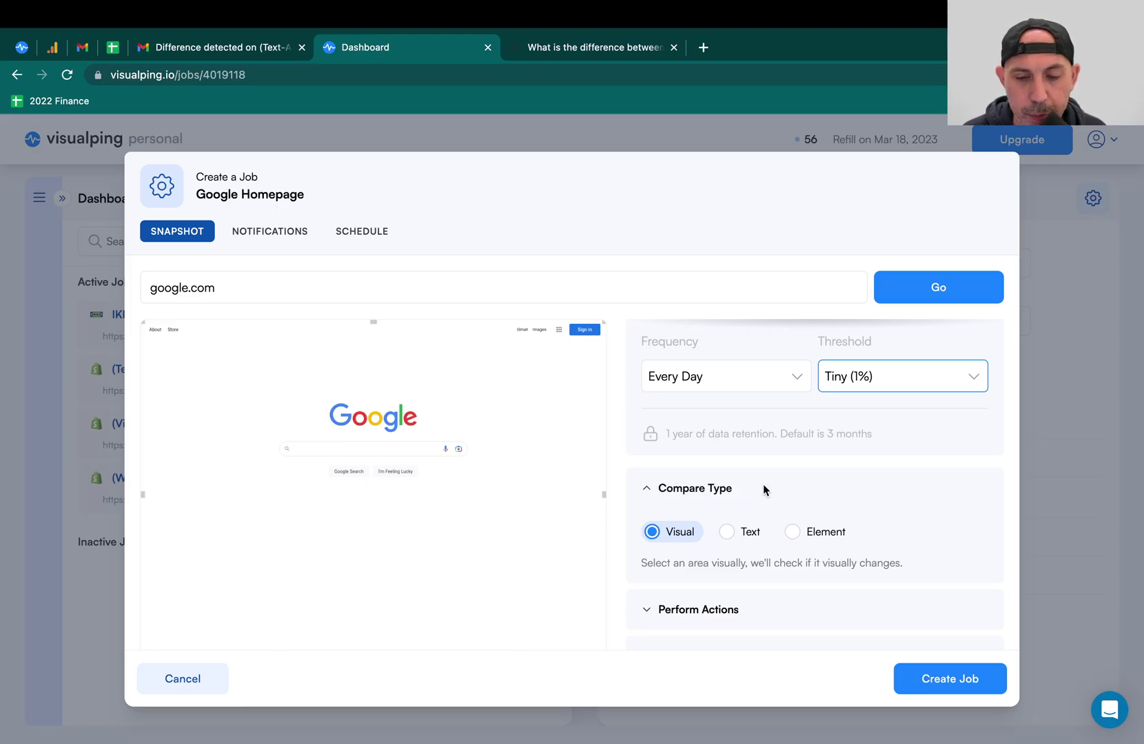
pyautogui.click(679, 532)
# Draw the monitored area around the Gmail, Images and Sign in links at top-right.
pyautogui.moveTo(146, 324)
pyautogui.mouseDown()
pyautogui.moveTo(393, 465)
pyautogui.moveTo(369, 440)
pyautogui.mouseUp()
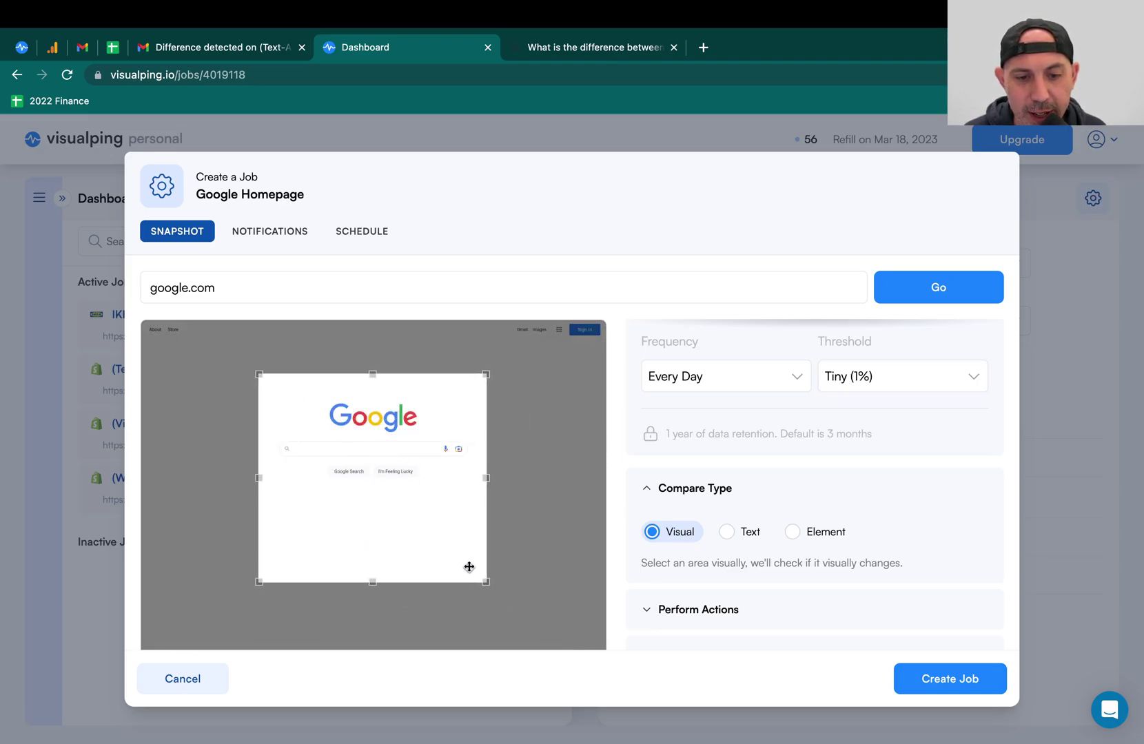
pyautogui.moveTo(372, 582); pyautogui.dragTo(372, 434)
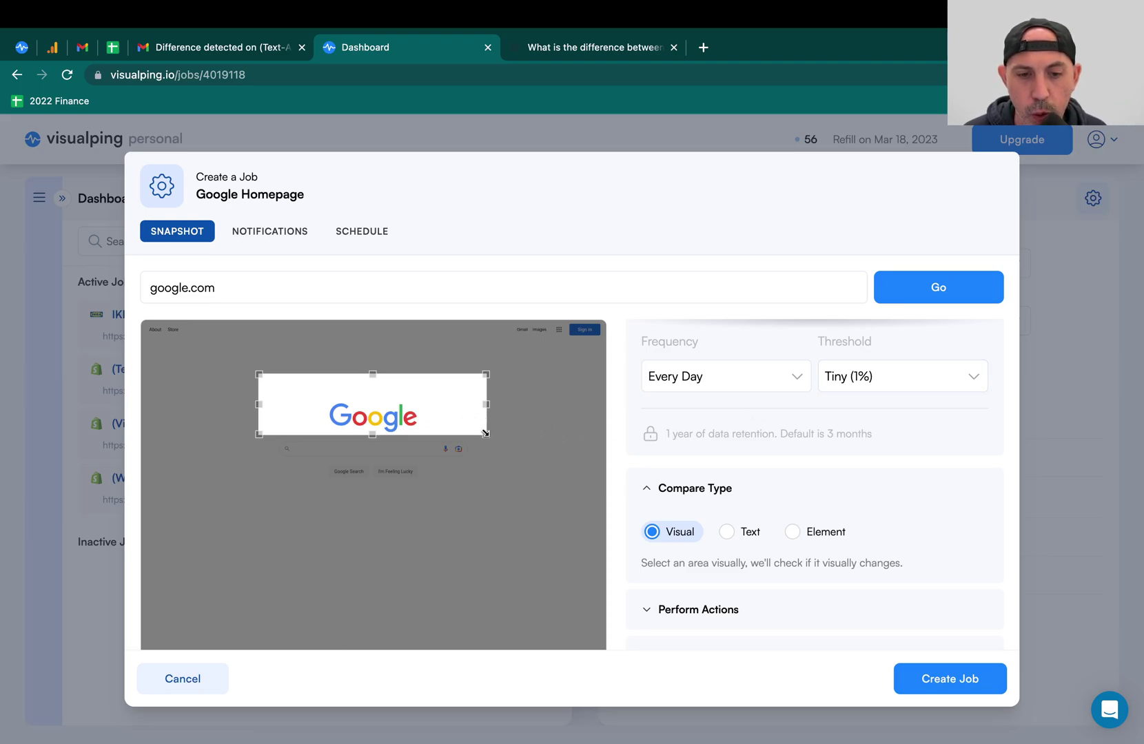
pyautogui.moveTo(443, 408); pyautogui.dragTo(595, 350)
pyautogui.moveTo(378, 382); pyautogui.dragTo(506, 341)
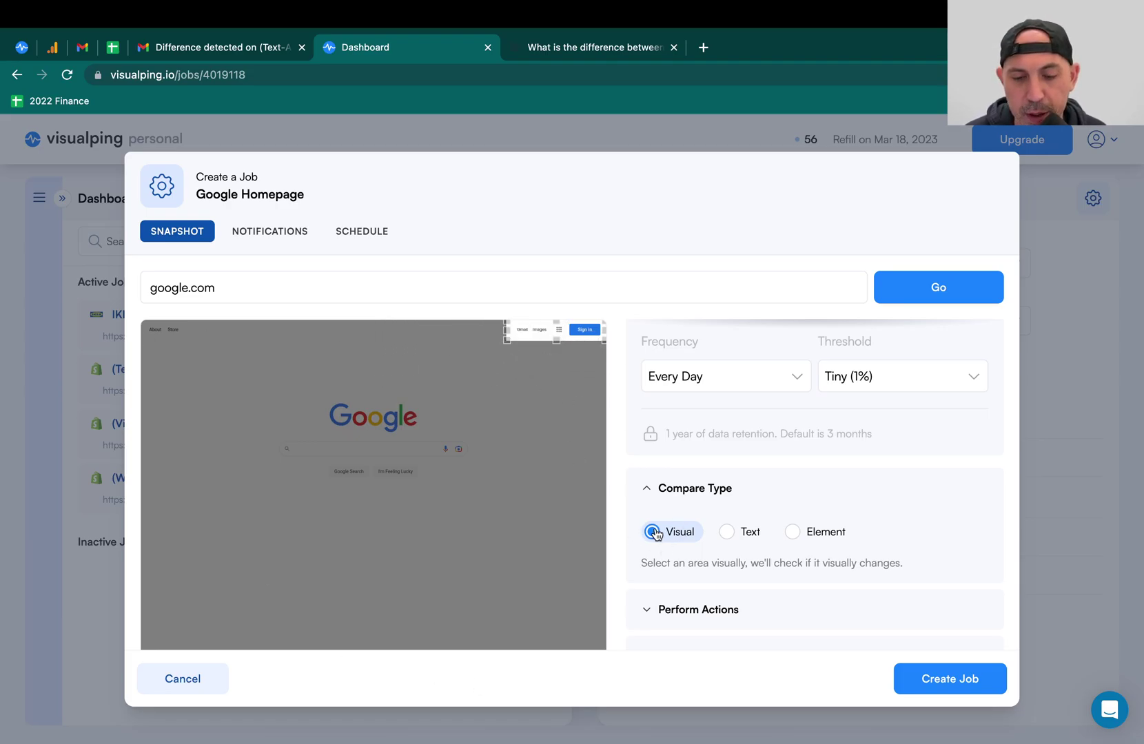
# Try Text comparison, then switch the compare type to Element.
pyautogui.click(745, 537)
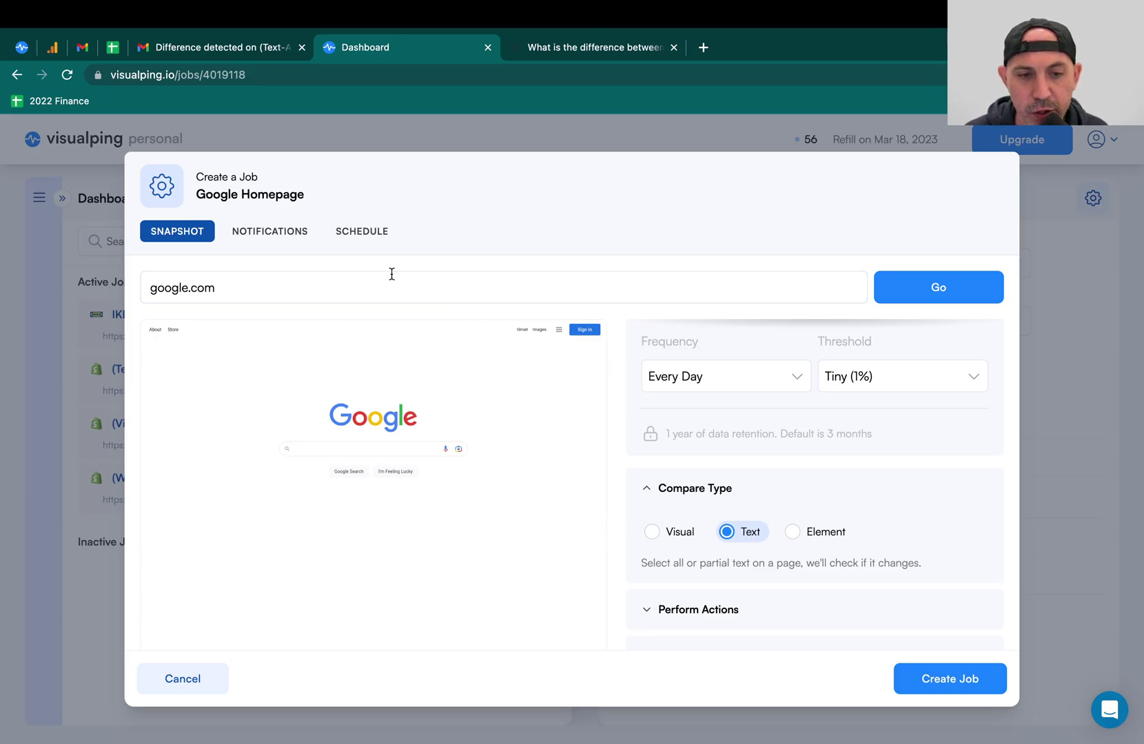
pyautogui.click(187, 292)
pyautogui.click(441, 314)
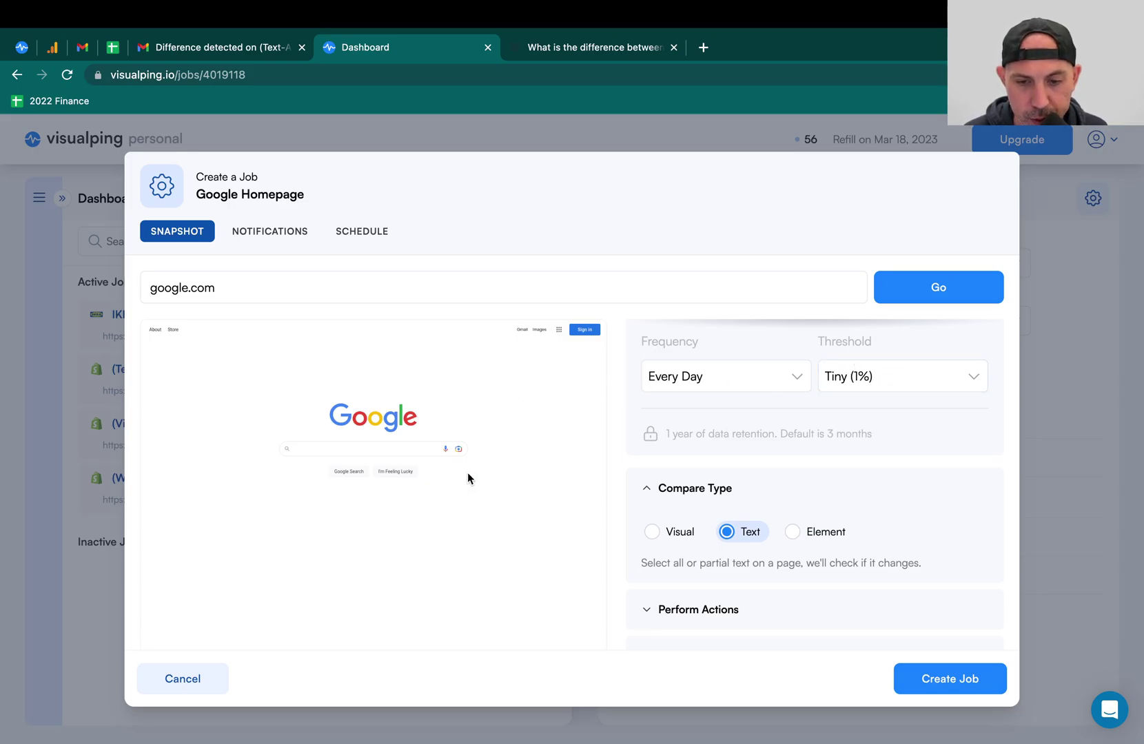
pyautogui.click(791, 535)
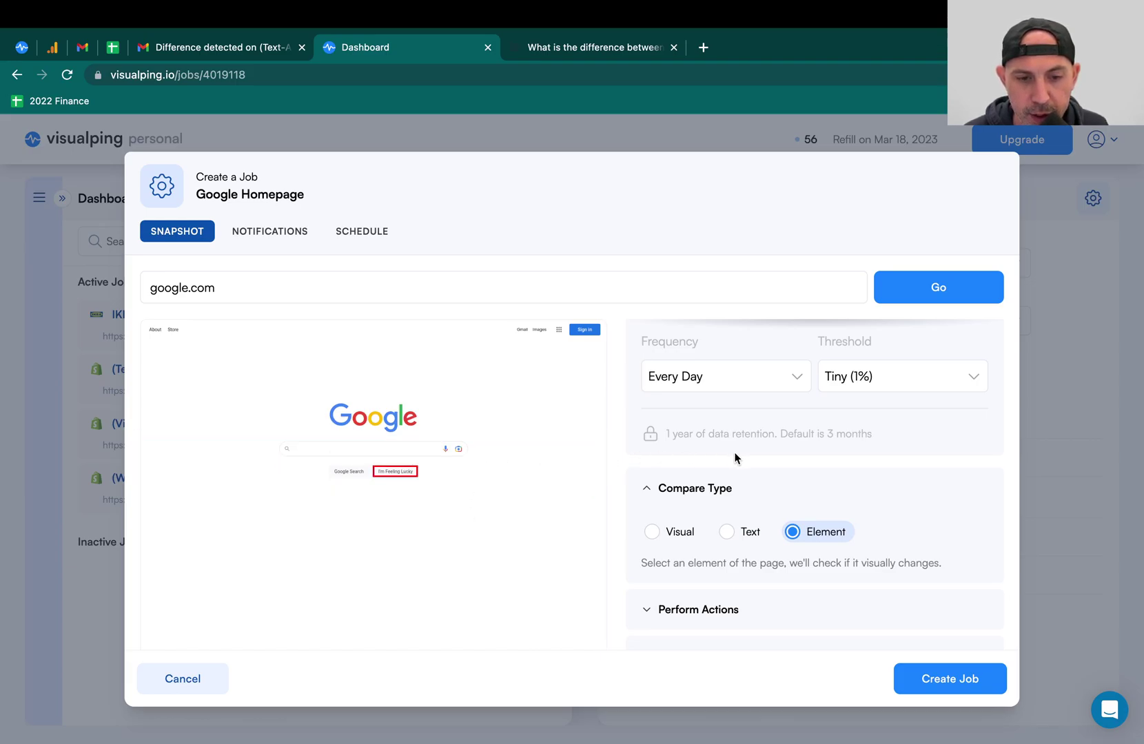
# Glance at Perform Actions, then bring up notification options with Email as the alert channel.
pyautogui.scroll(-2, 796, 549)
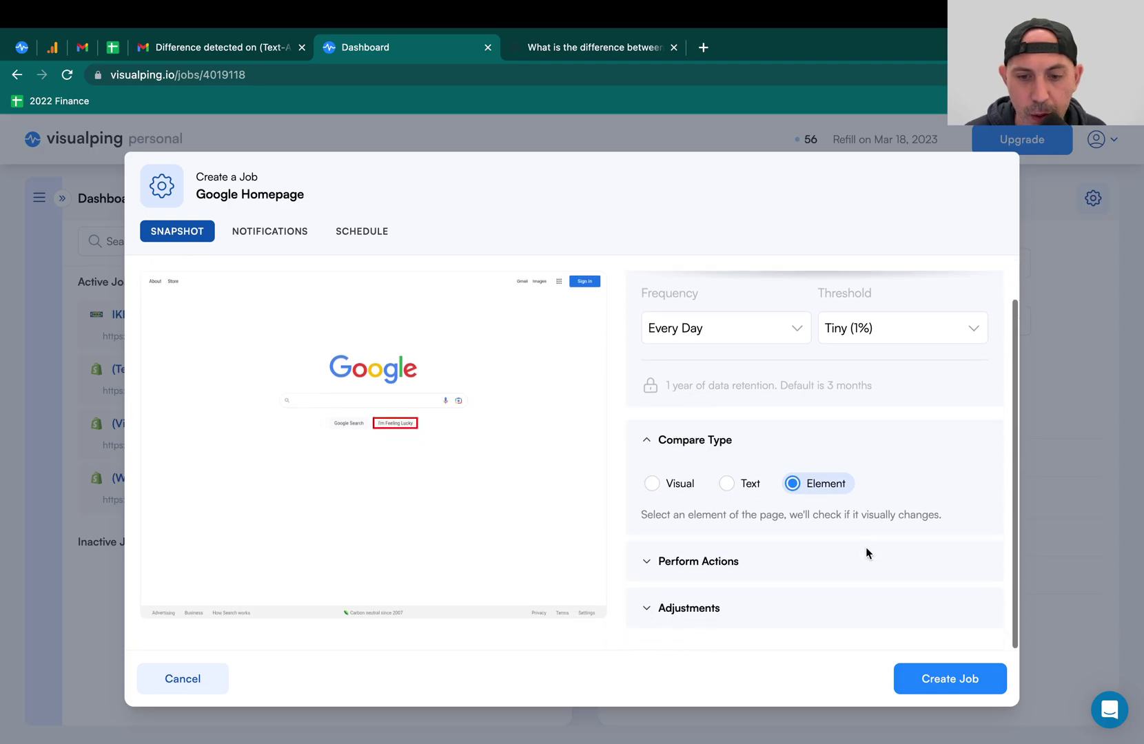
pyautogui.click(715, 570)
pyautogui.scroll(-1, 775, 561)
pyautogui.click(750, 525)
pyautogui.scroll(3, 837, 488)
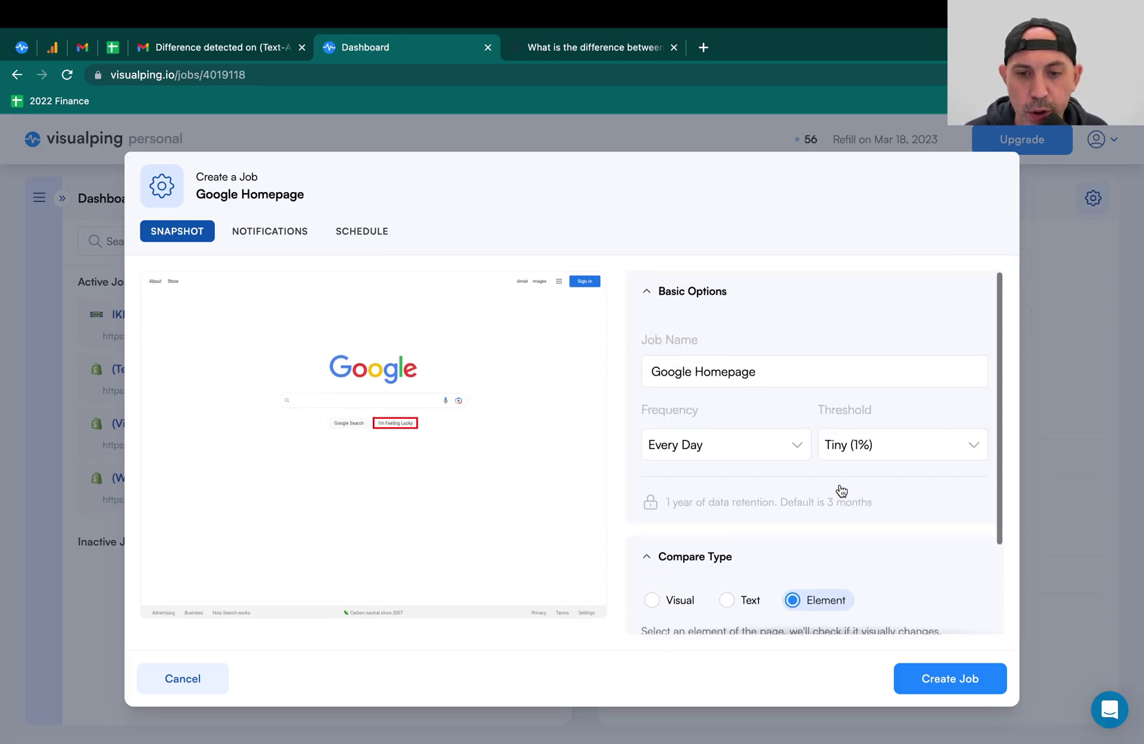
pyautogui.click(262, 236)
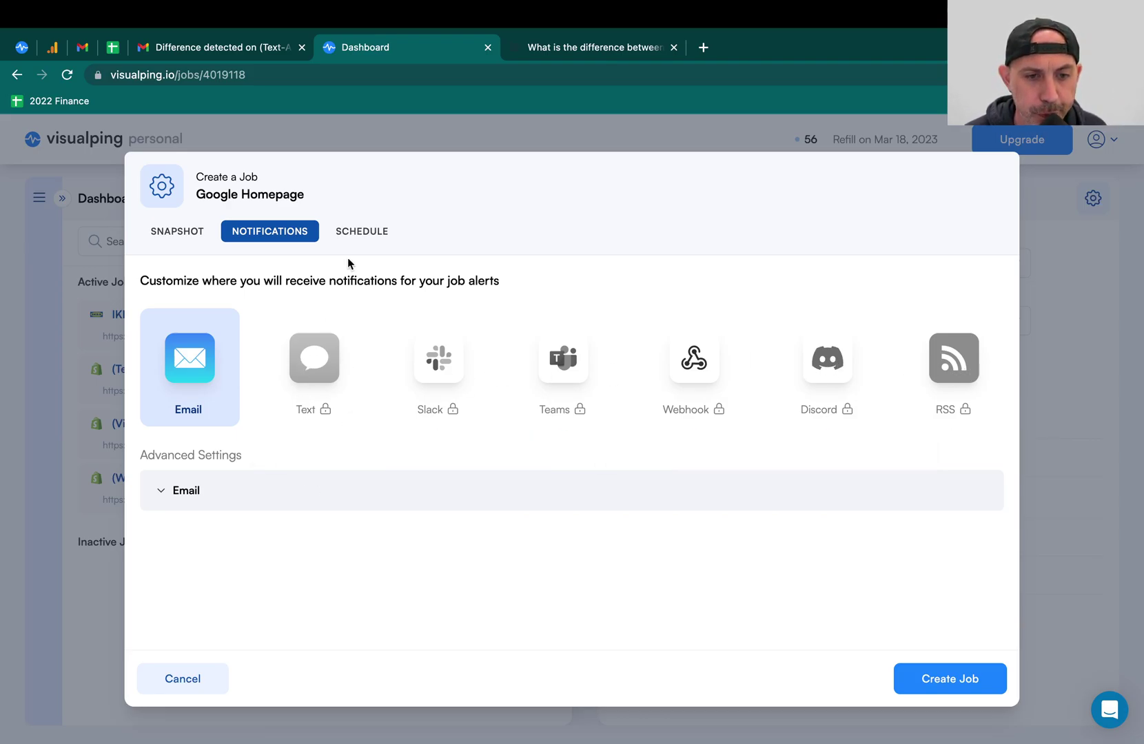
# Back on Snapshot, expand Perform Actions and keep Proxy at None (Crawling from California US).
pyautogui.click(196, 231)
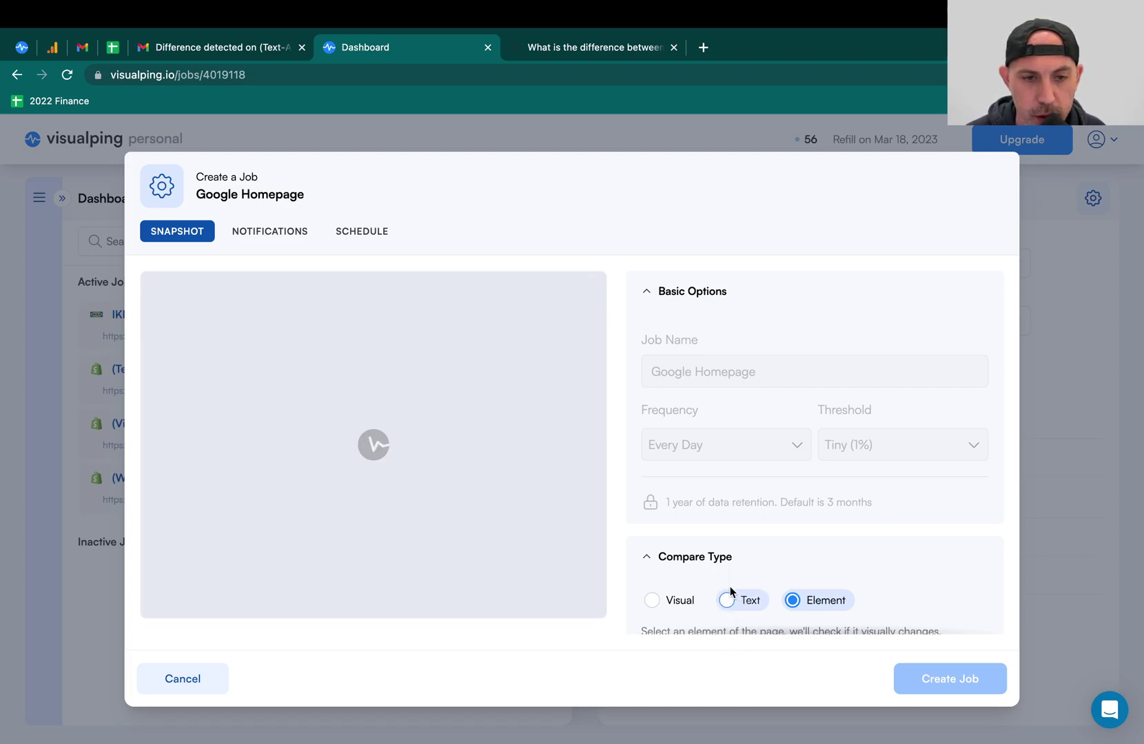
pyautogui.scroll(-3, 698, 534)
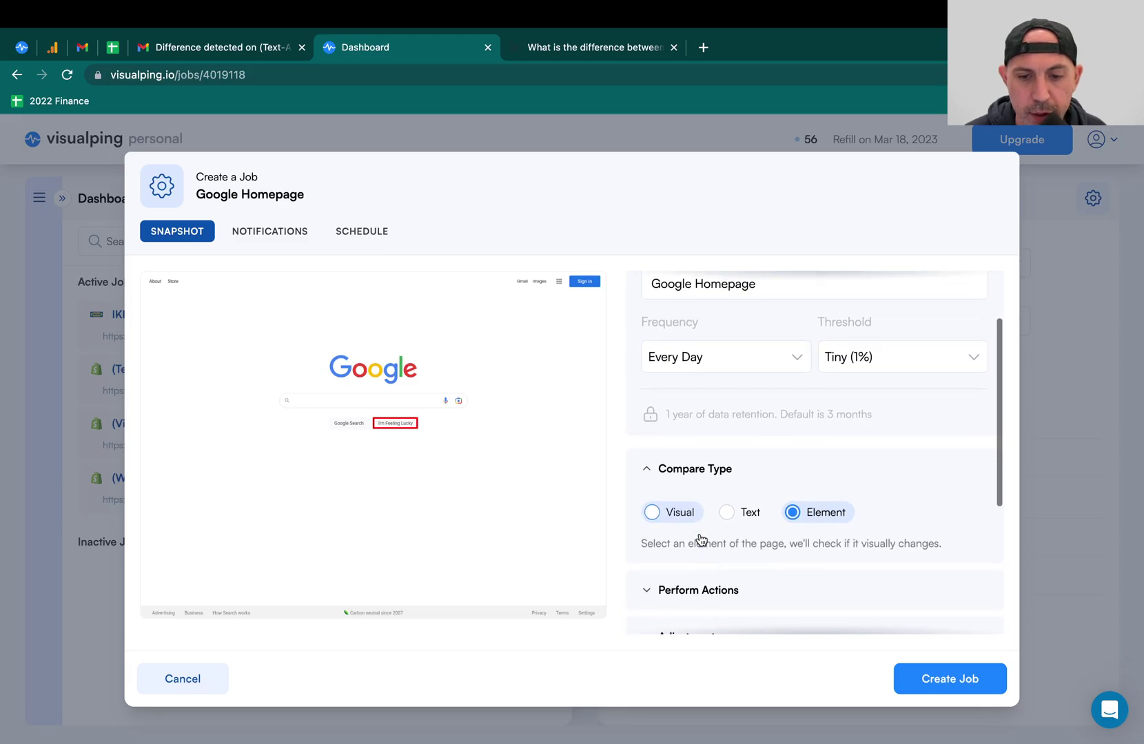
pyautogui.scroll(-3, 701, 539)
pyautogui.click(712, 462)
pyautogui.scroll(-1, 738, 516)
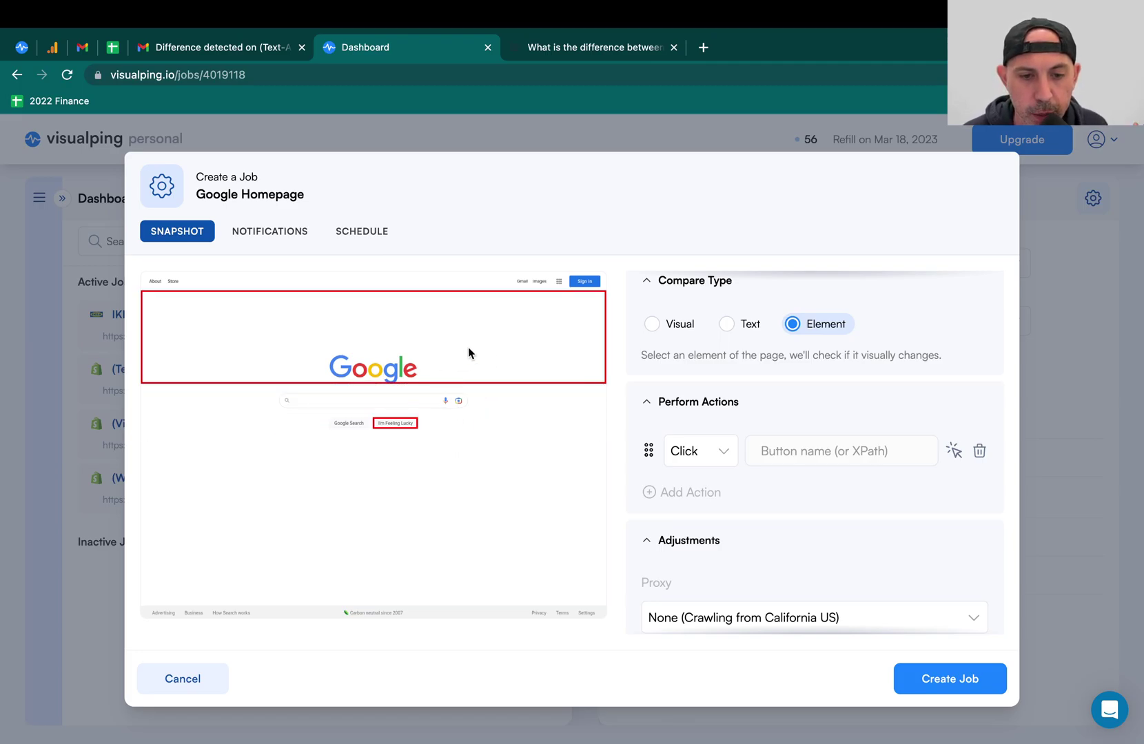
pyautogui.scroll(-3, 818, 539)
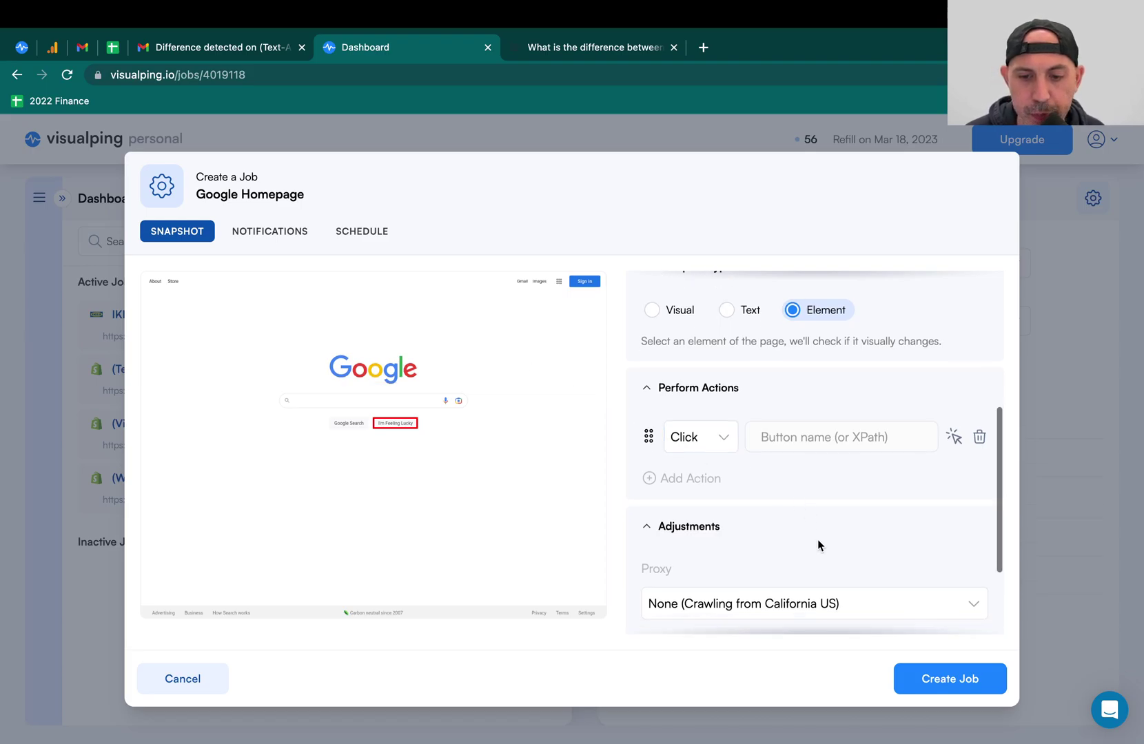
pyautogui.click(805, 474)
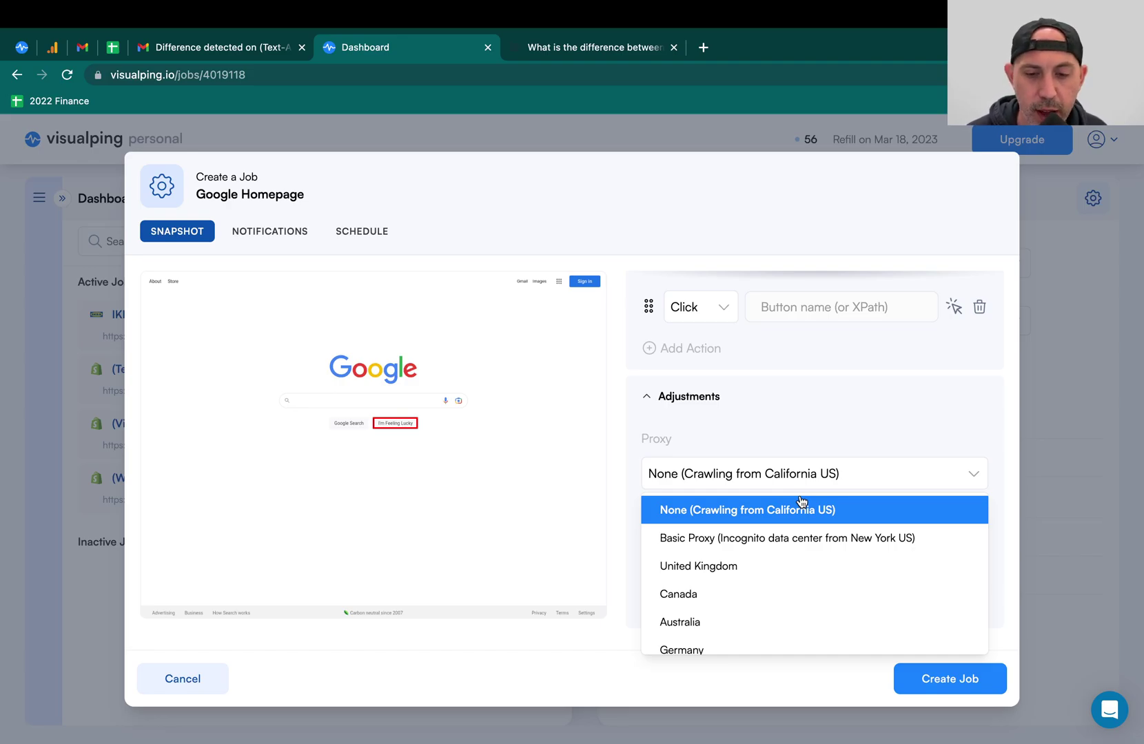
pyautogui.click(799, 418)
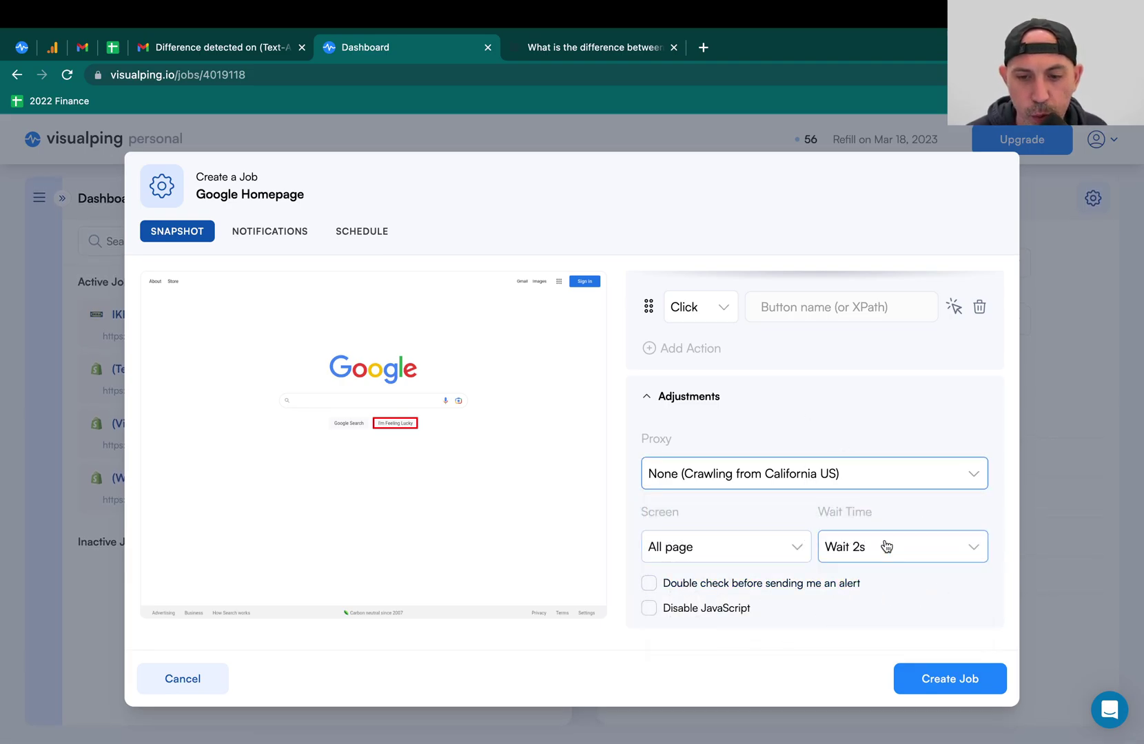
pyautogui.scroll(10, 878, 449)
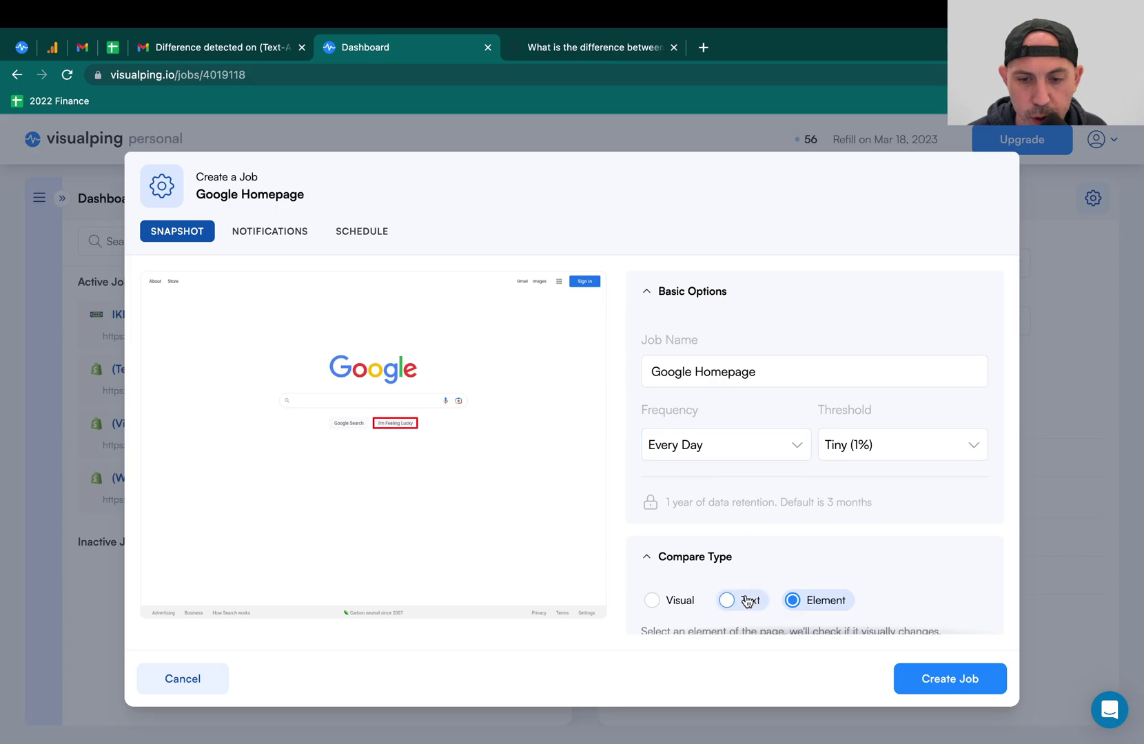
# Select the Google logo as the watched element and set Threshold to Any change.
pyautogui.click(377, 373)
pyautogui.click(861, 445)
pyautogui.click(874, 474)
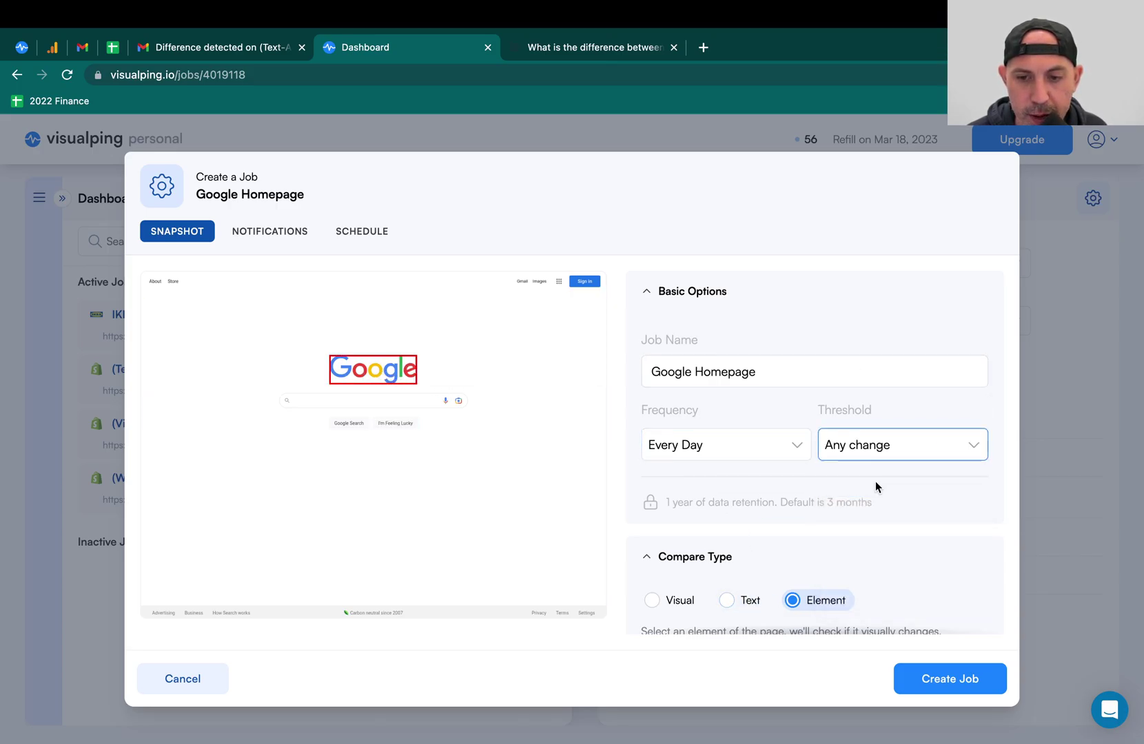
# Save the Google Homepage job so it tops the dashboard's five active jobs.
pyautogui.click(955, 683)
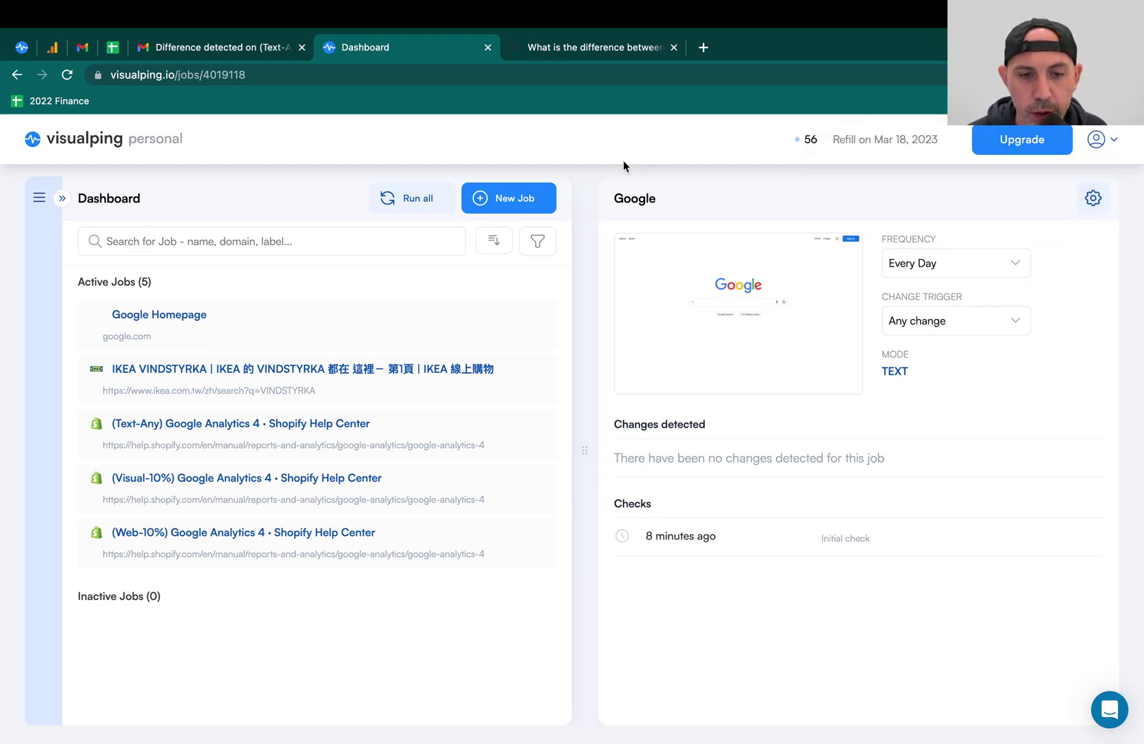
# Read the GA4 alert email in Gmail, highlighting changed text, then open View Changes.
pyautogui.click(252, 46)
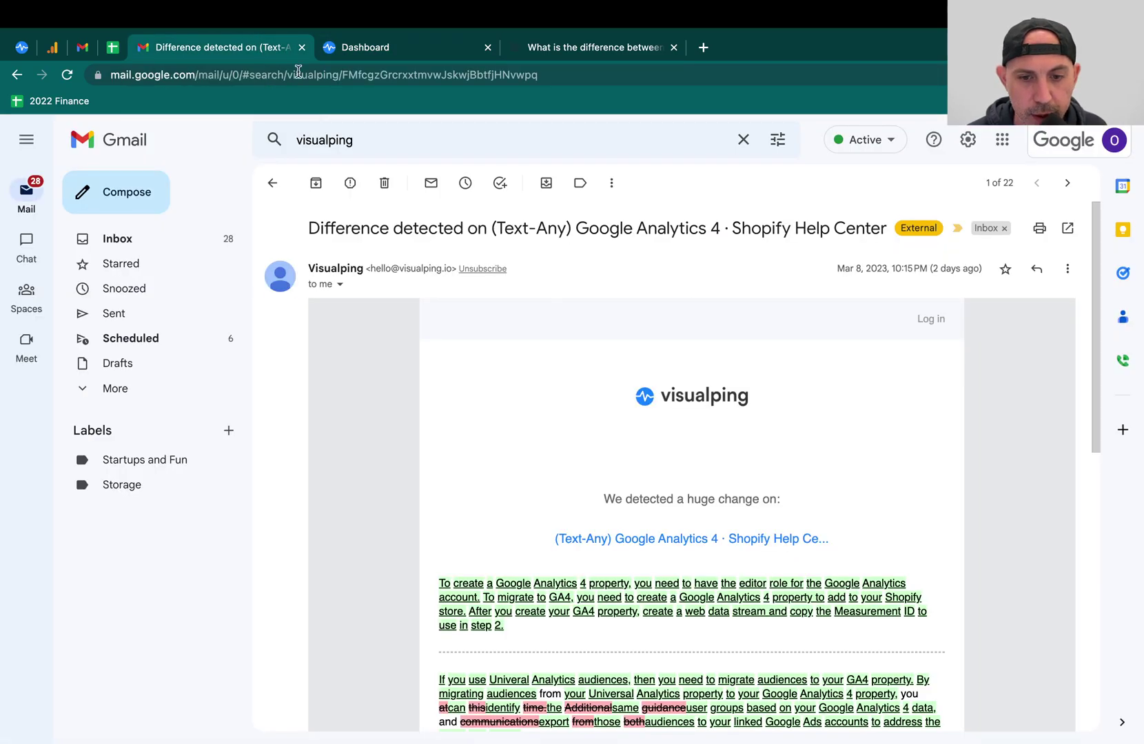
pyautogui.scroll(-3, 708, 451)
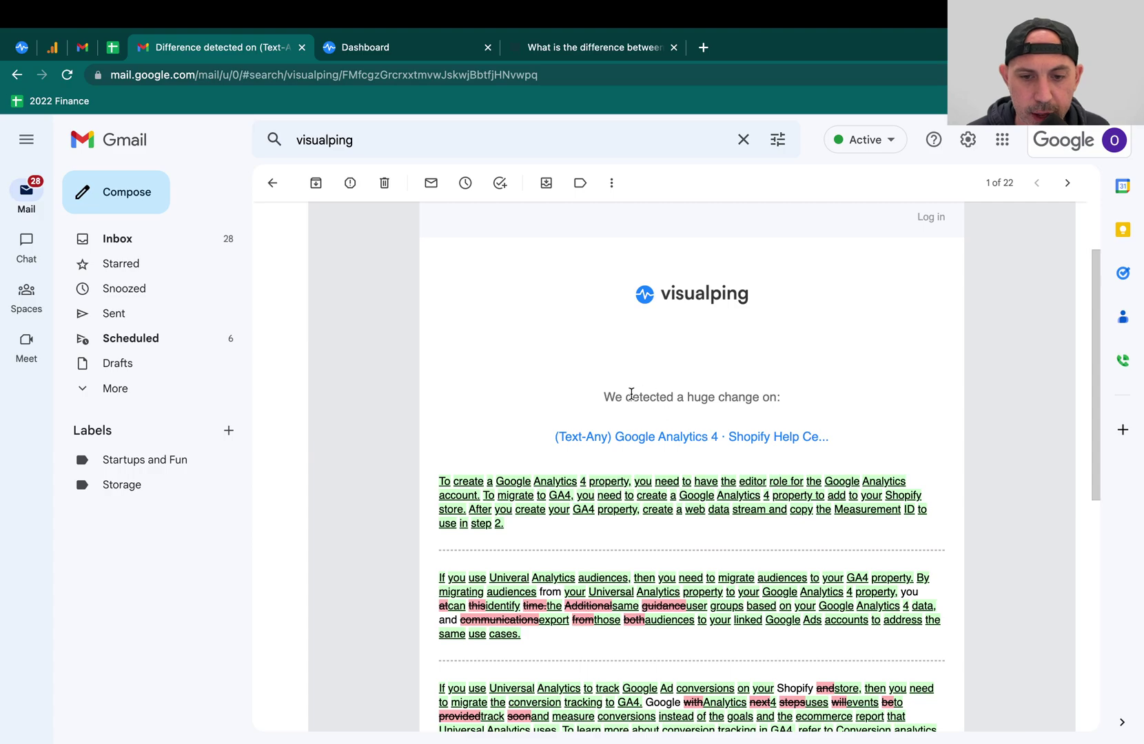
pyautogui.moveTo(614, 398); pyautogui.dragTo(791, 400)
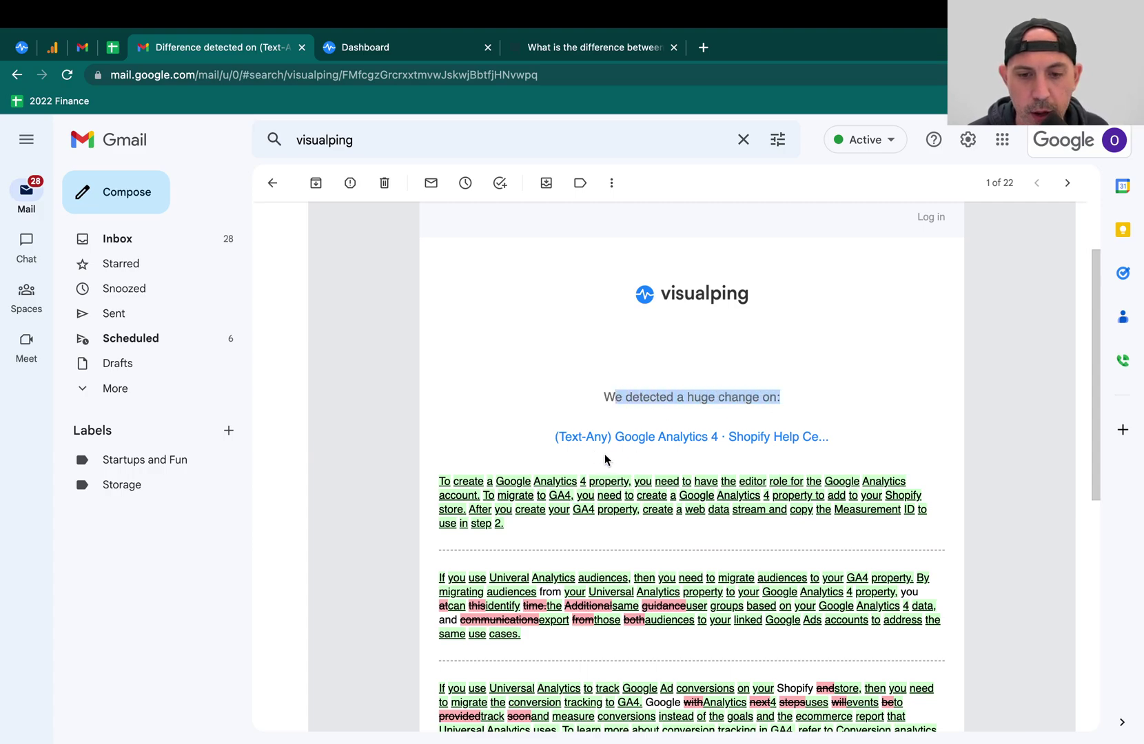
pyautogui.scroll(-2, 745, 483)
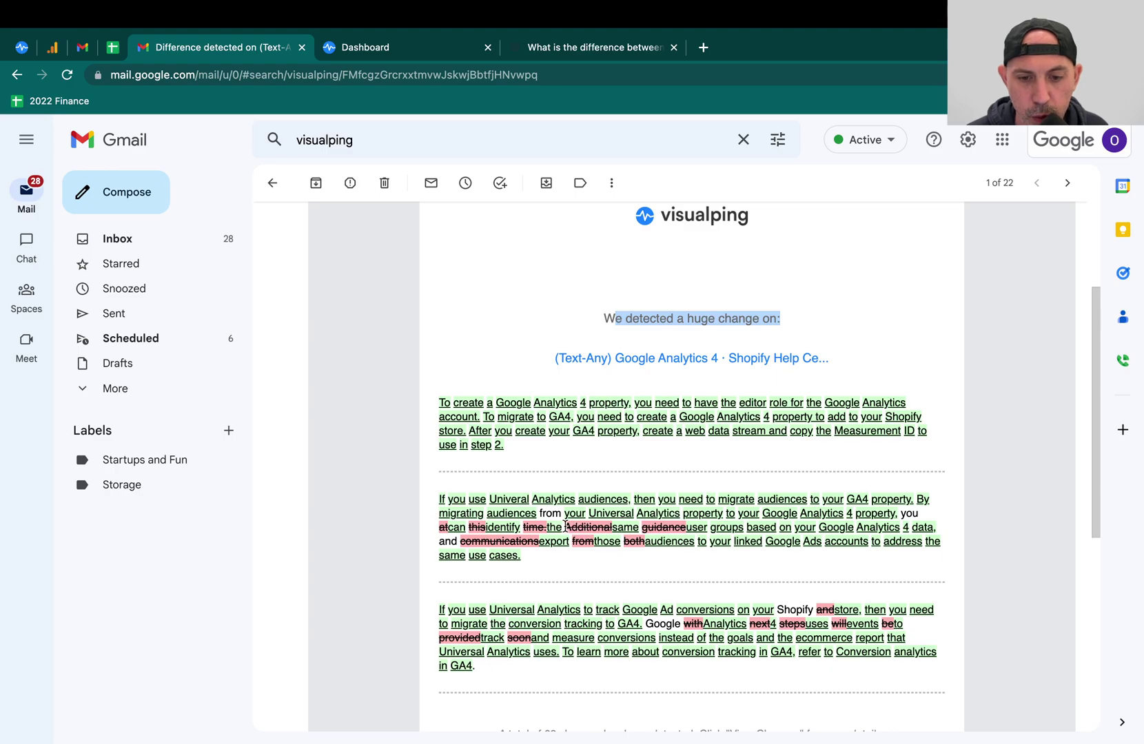
pyautogui.moveTo(565, 527); pyautogui.dragTo(594, 526)
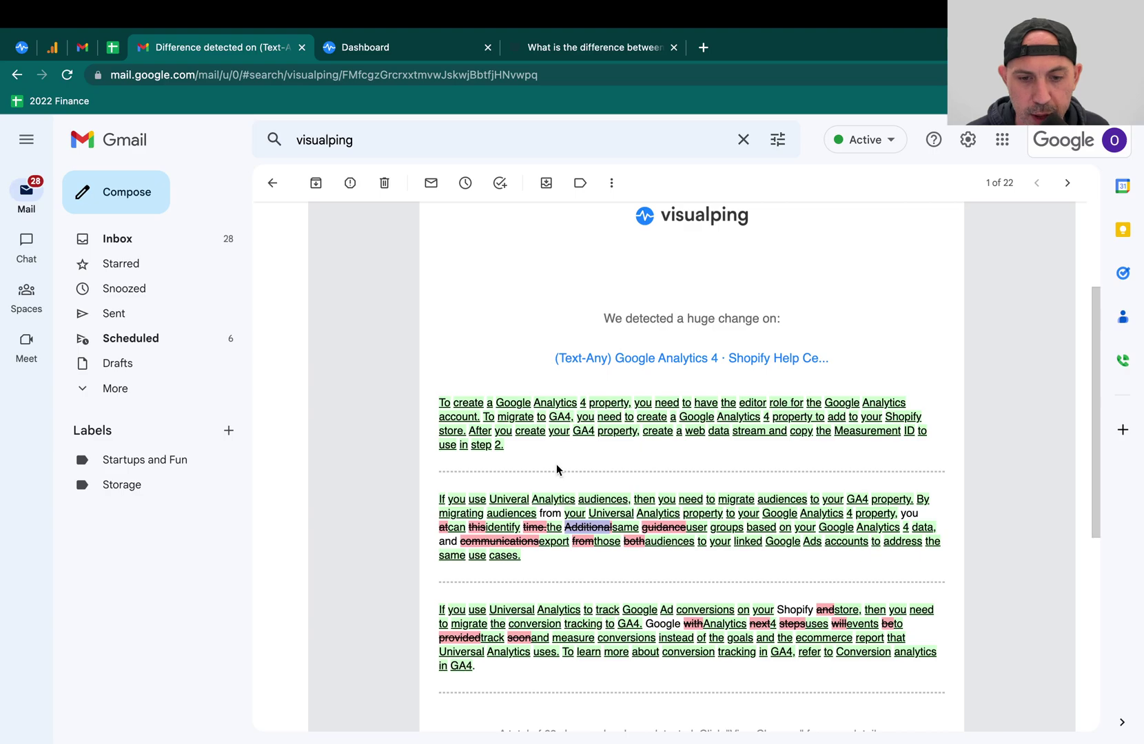
pyautogui.moveTo(495, 398); pyautogui.dragTo(665, 465)
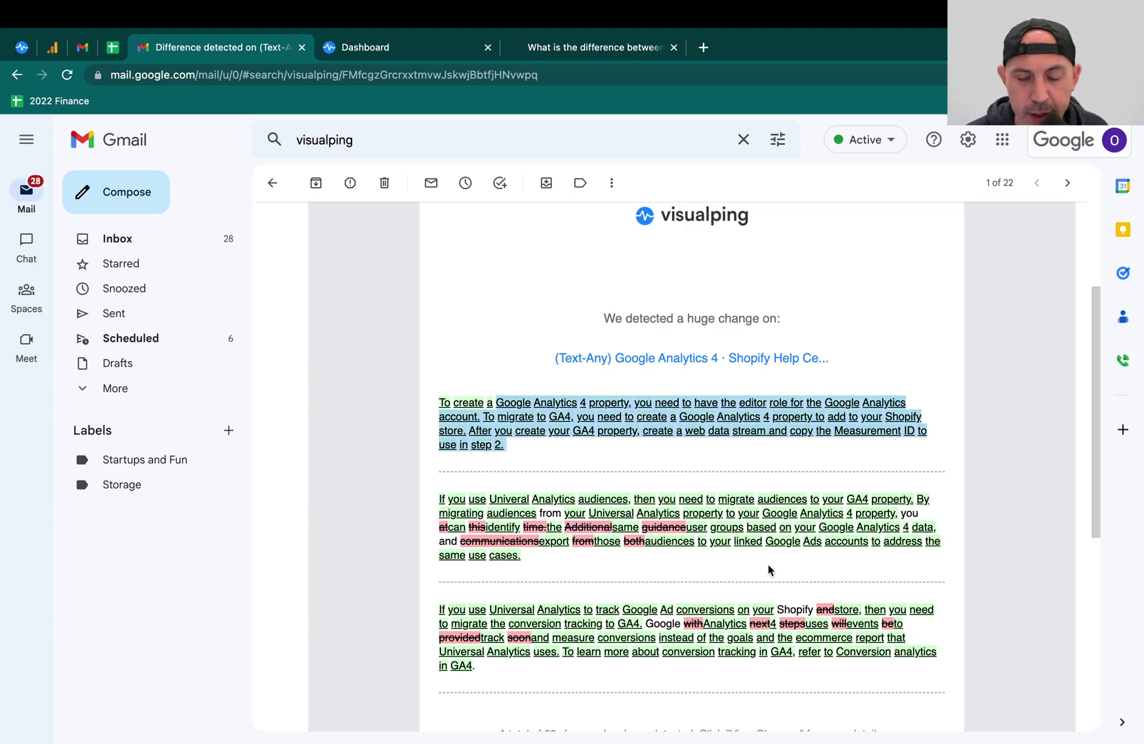
pyautogui.scroll(-8, 768, 565)
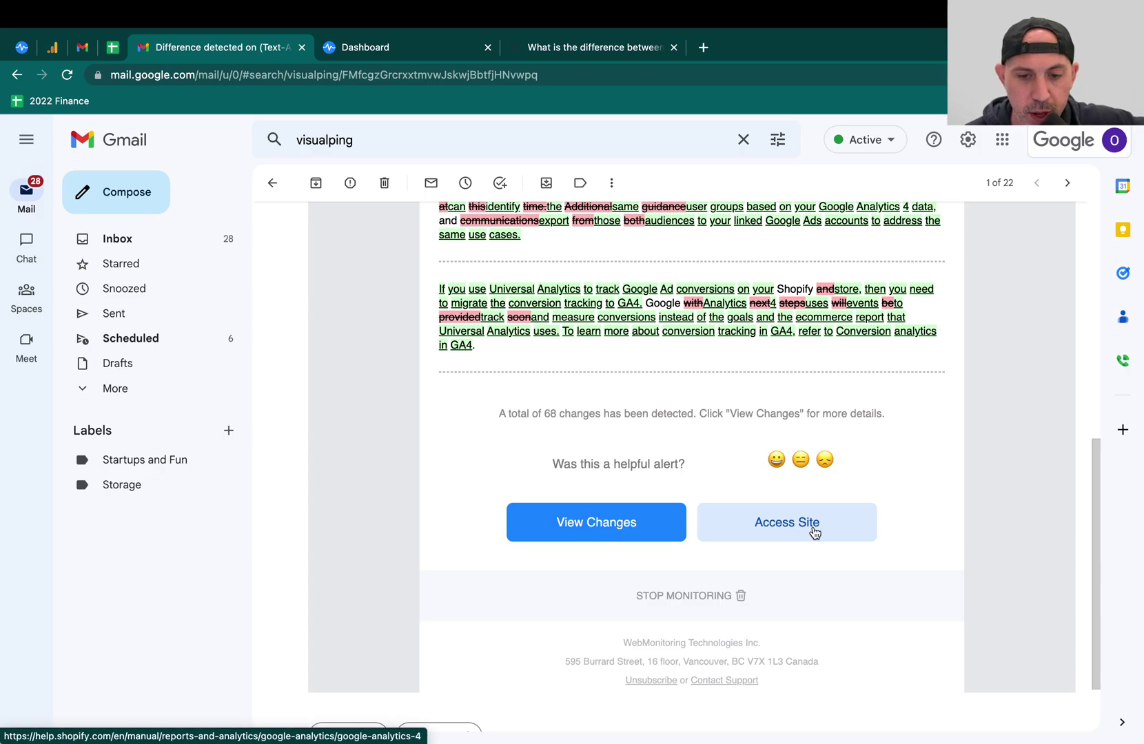
pyautogui.click(601, 529)
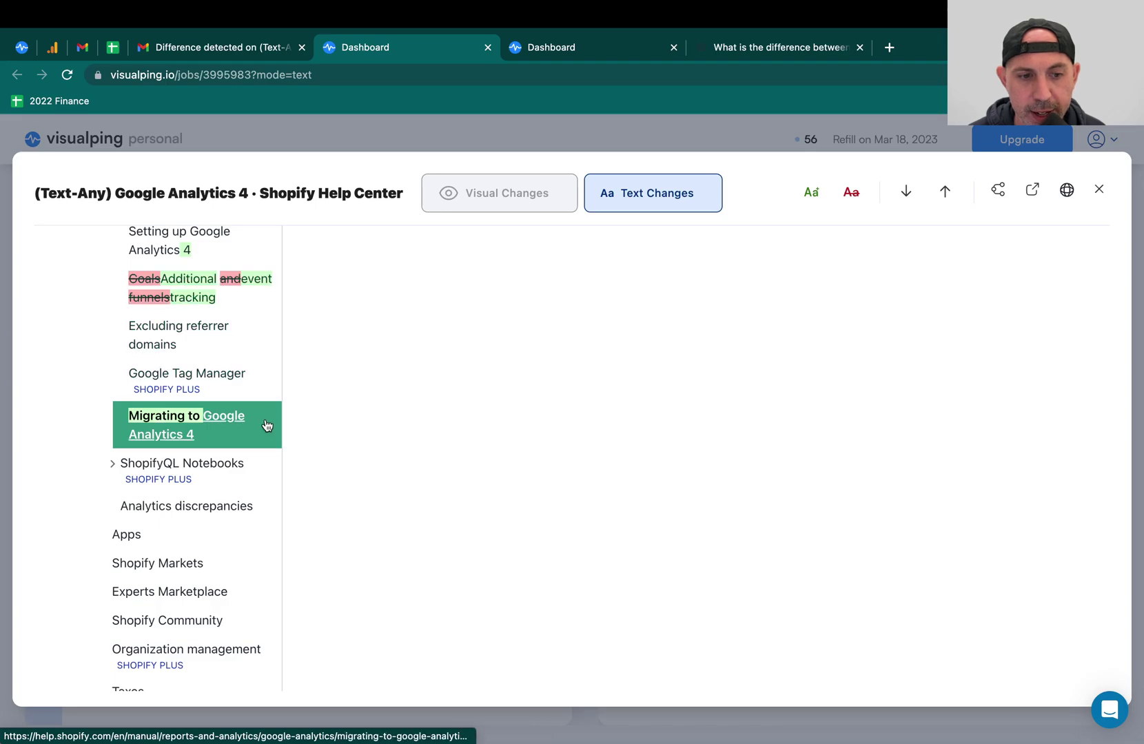
# Read the Shopify GA4 page's text changes, highlight the added heading words, then view the visual comparison.
pyautogui.scroll(-2, 262, 422)
pyautogui.scroll(-7, 301, 421)
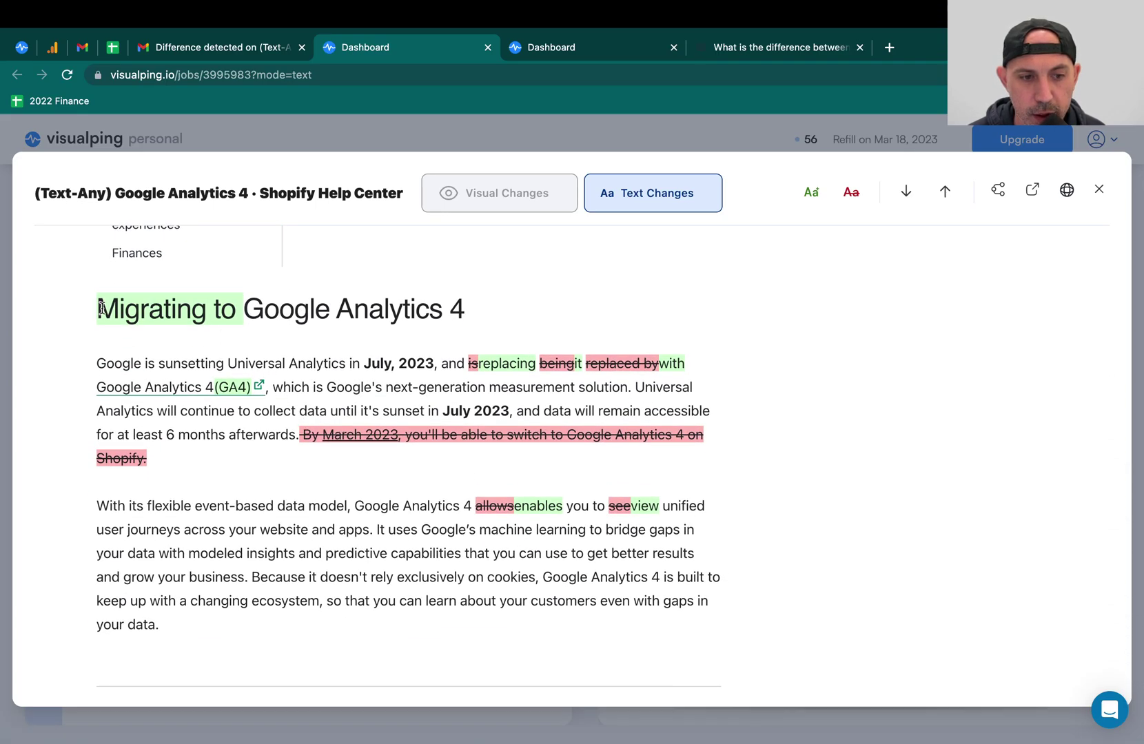
pyautogui.moveTo(97, 308); pyautogui.dragTo(217, 308)
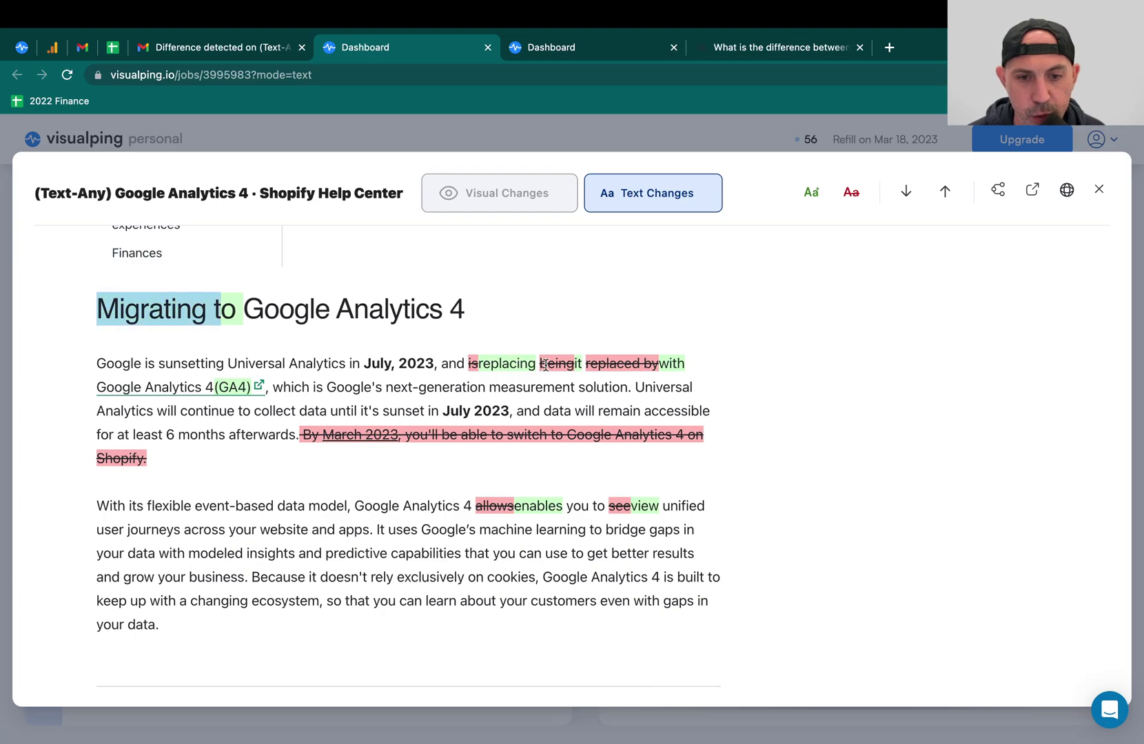
pyautogui.scroll(-8, 533, 542)
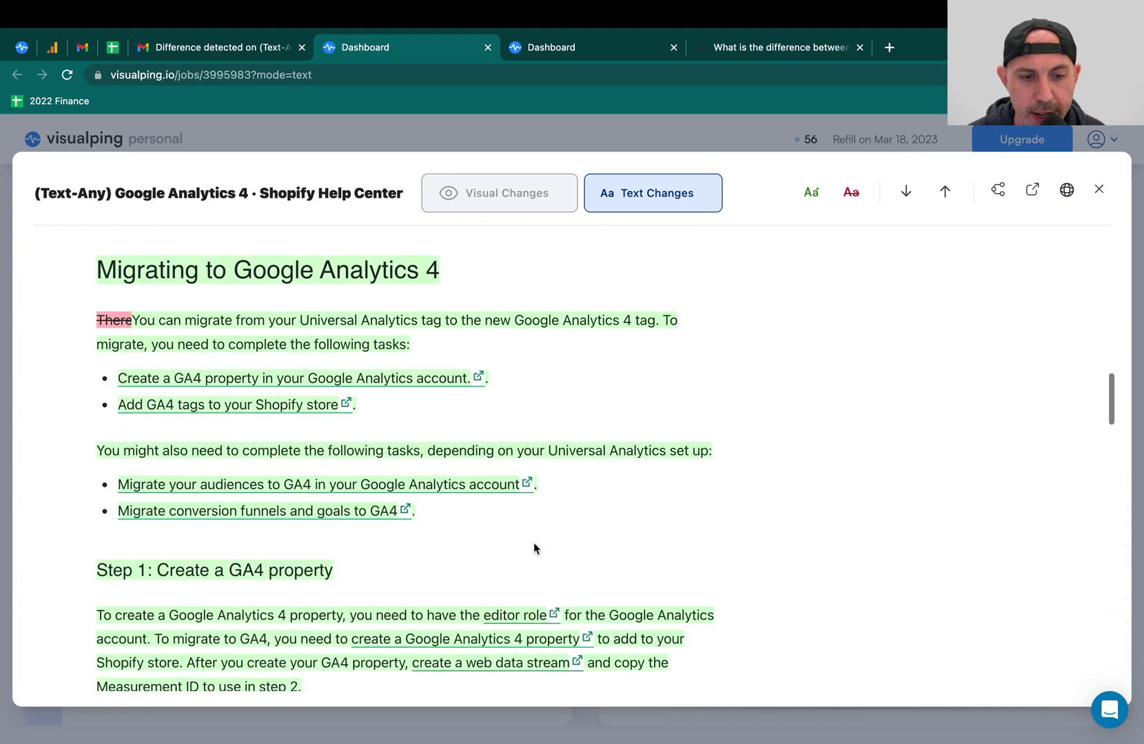
pyautogui.scroll(-5, 364, 511)
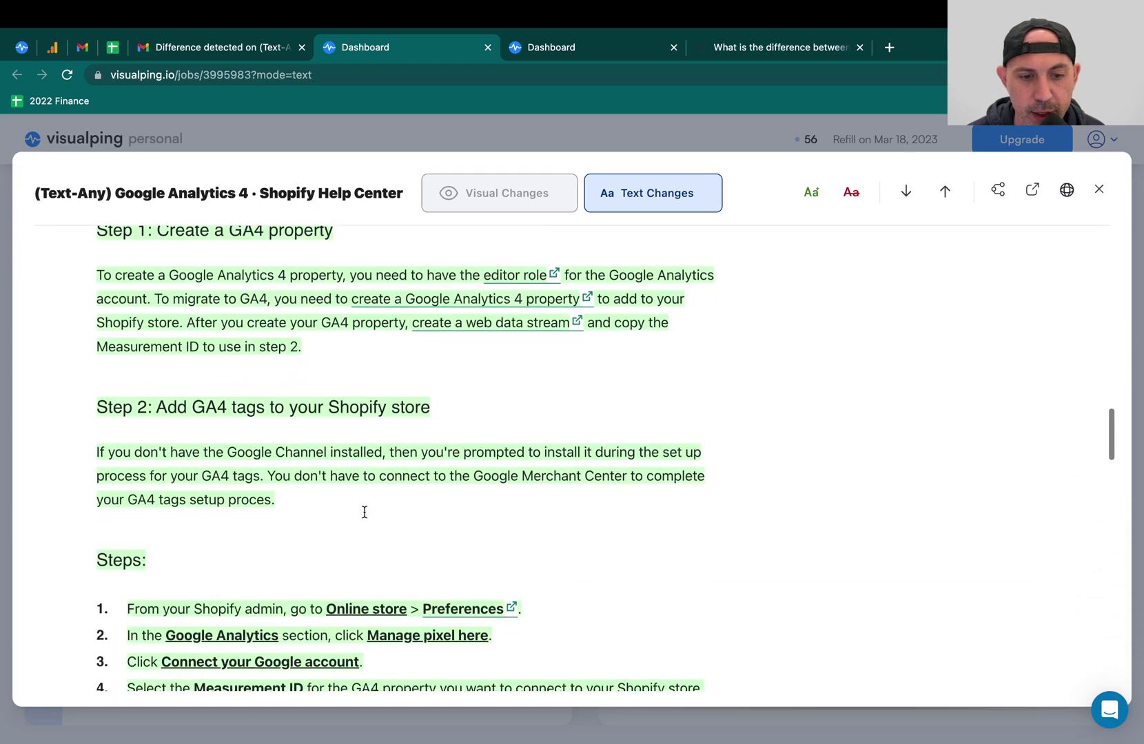
pyautogui.scroll(4, 364, 511)
pyautogui.scroll(-4, 364, 512)
pyautogui.scroll(-15, 364, 514)
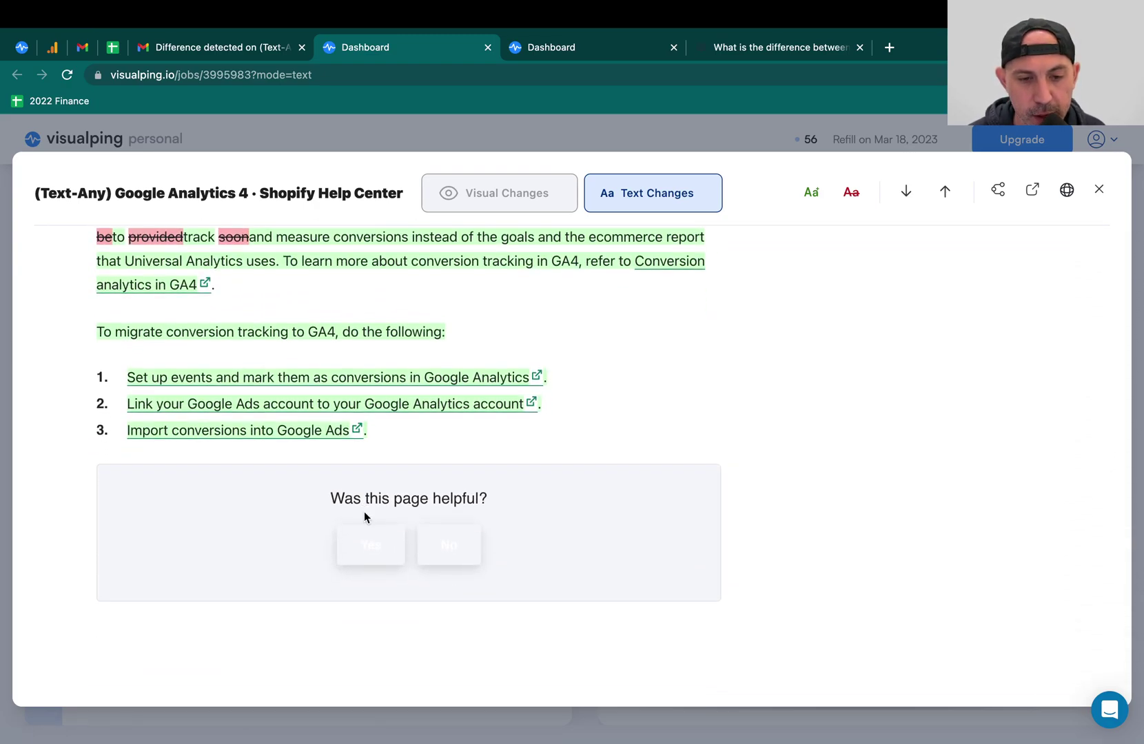
pyautogui.scroll(20, 364, 517)
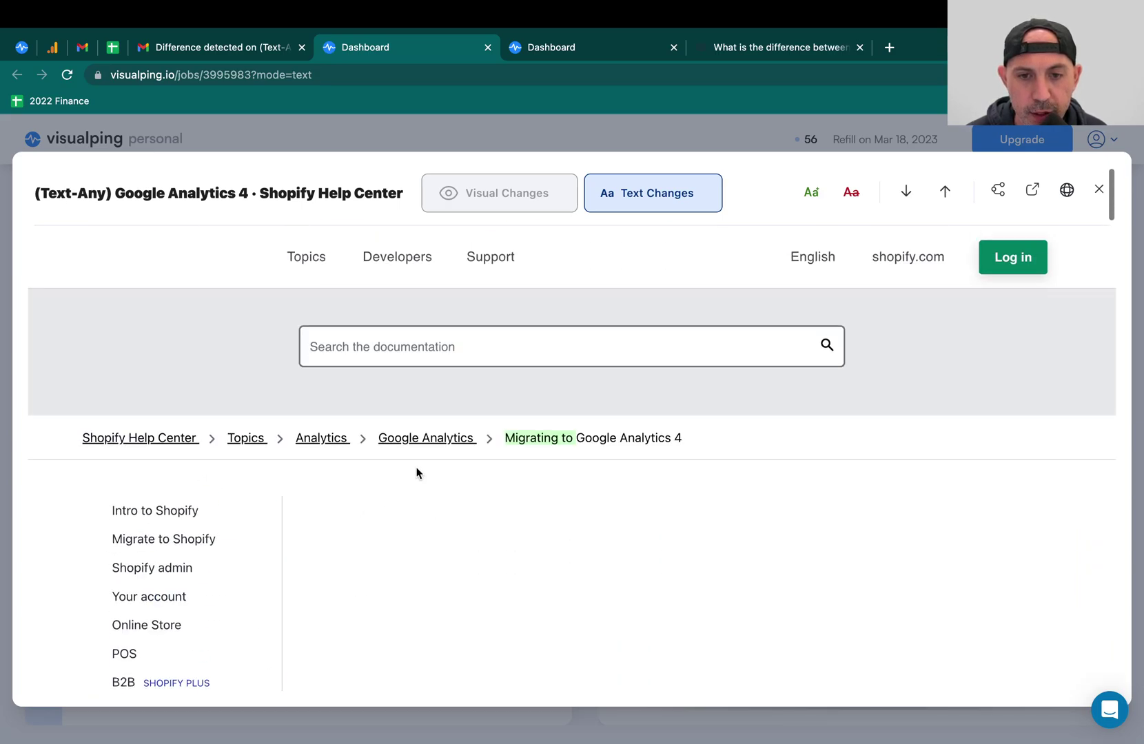
pyautogui.click(510, 195)
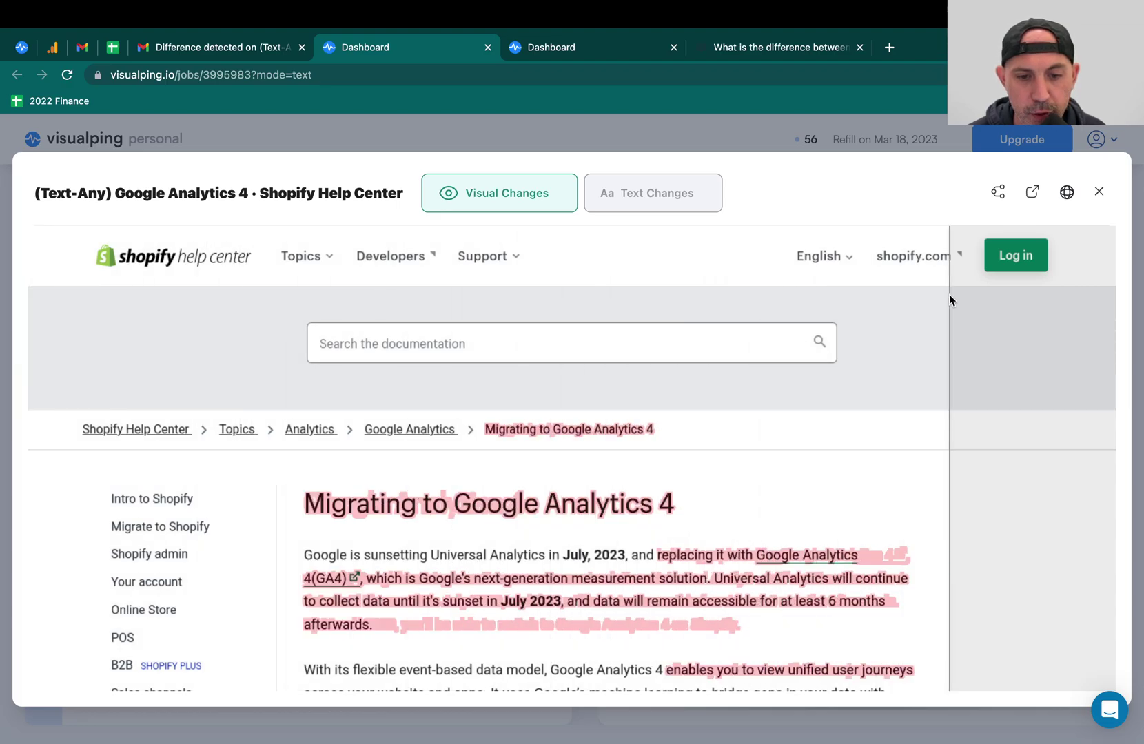
# Scroll through the Shopify GA4 page's marked visual differences, then close the comparison window.
pyautogui.scroll(-10, 1062, 298)
pyautogui.scroll(-5, 1061, 298)
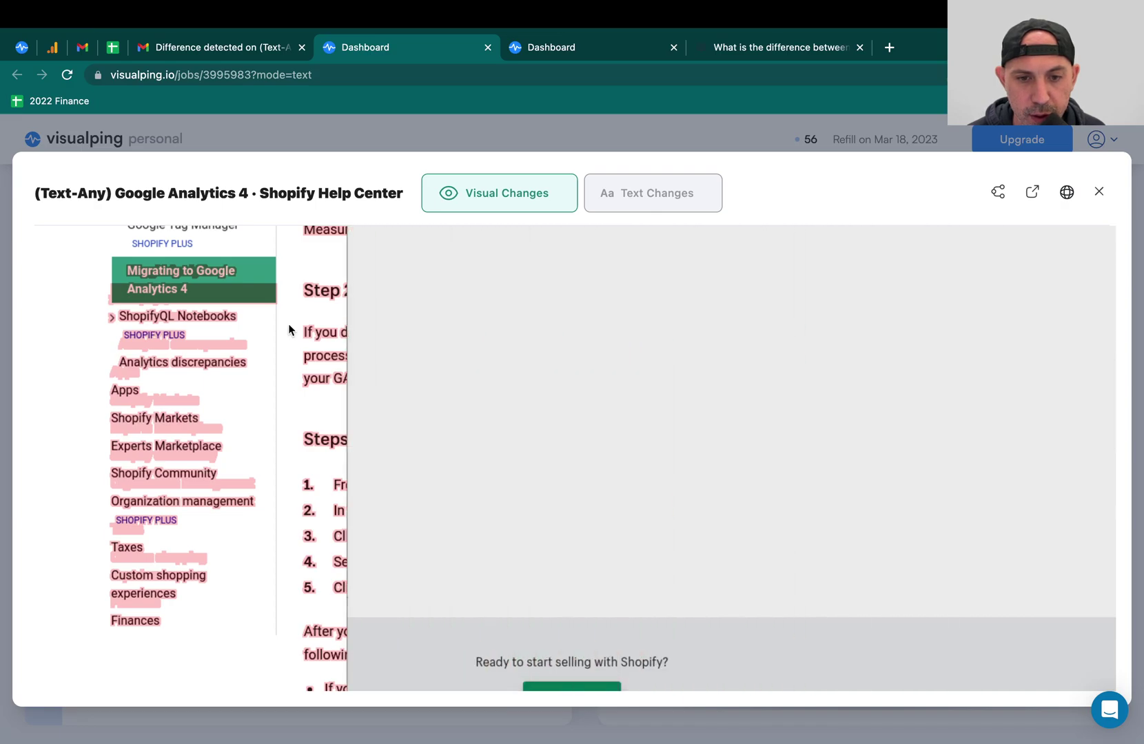
pyautogui.scroll(-8, 1033, 300)
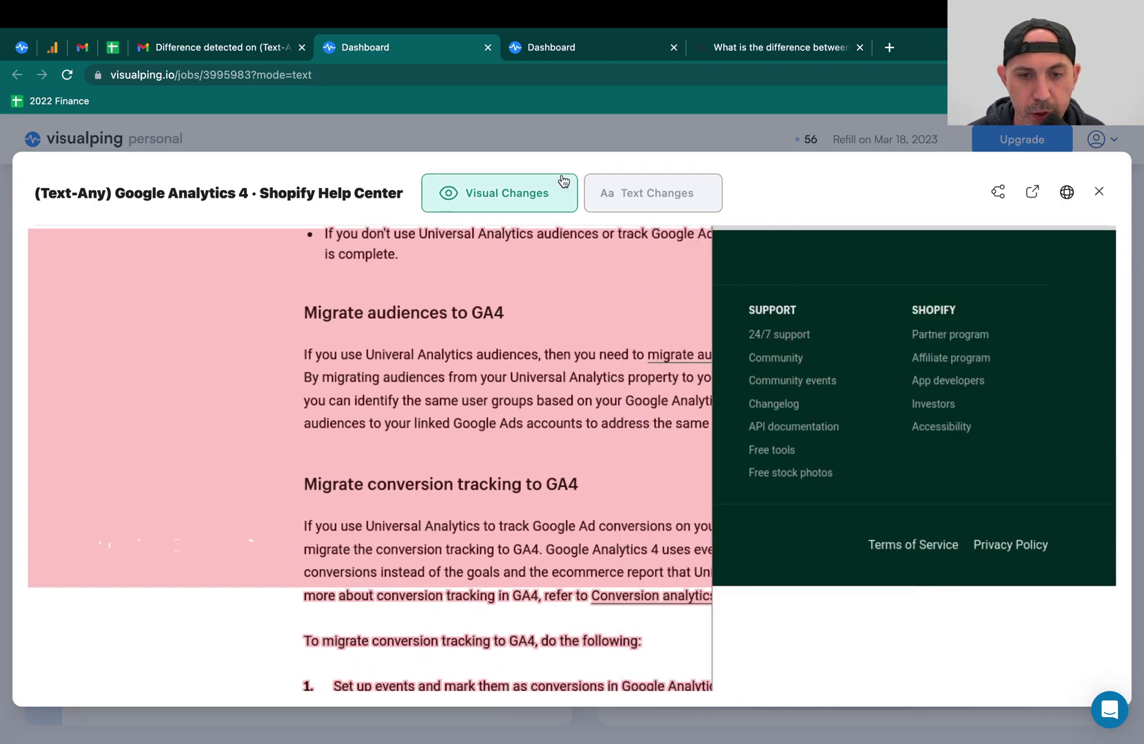
pyautogui.click(1098, 192)
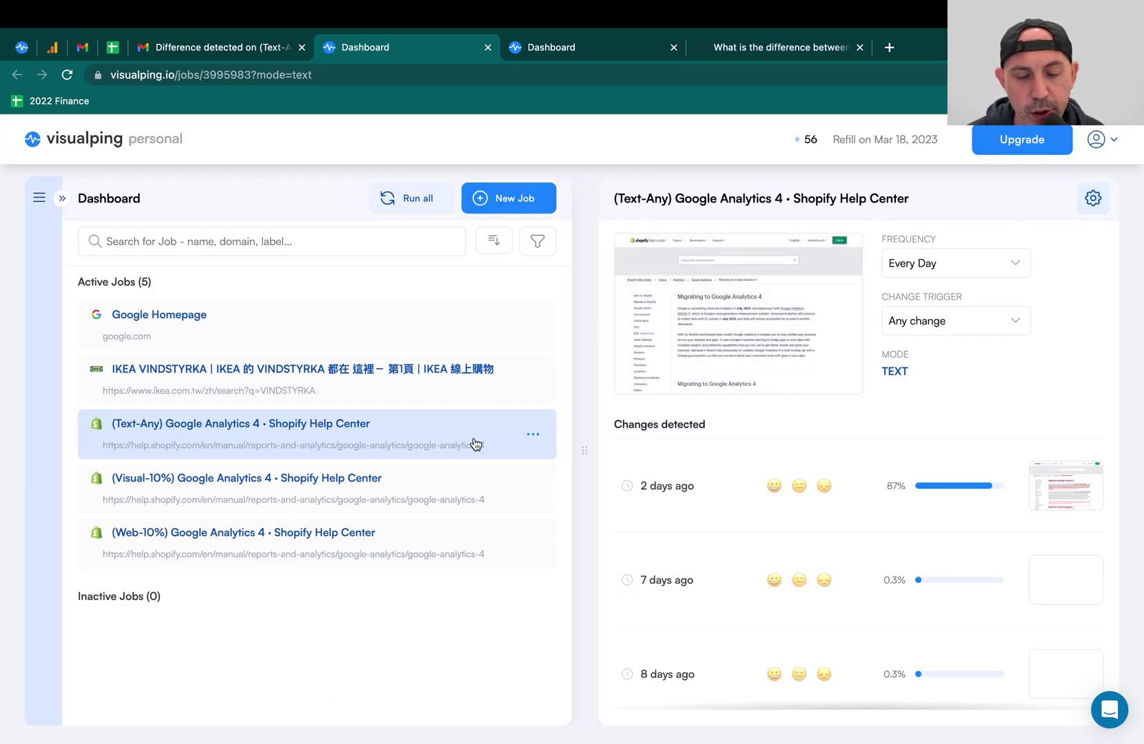
pyautogui.click(532, 434)
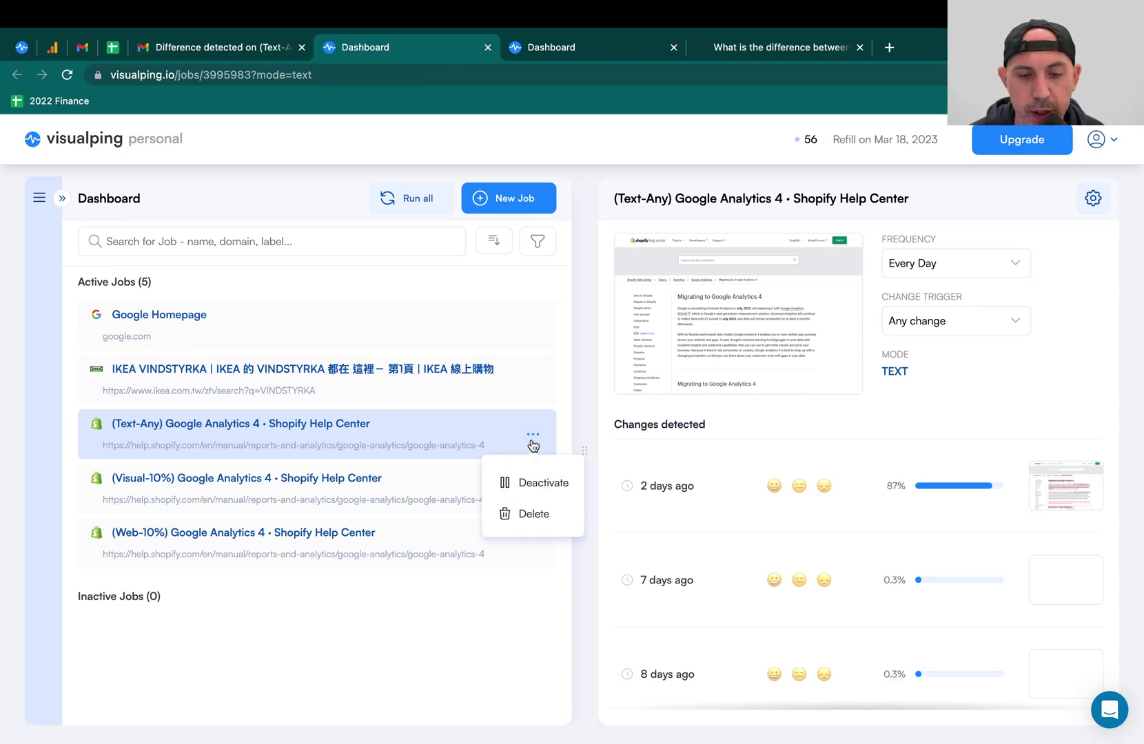
pyautogui.click(390, 654)
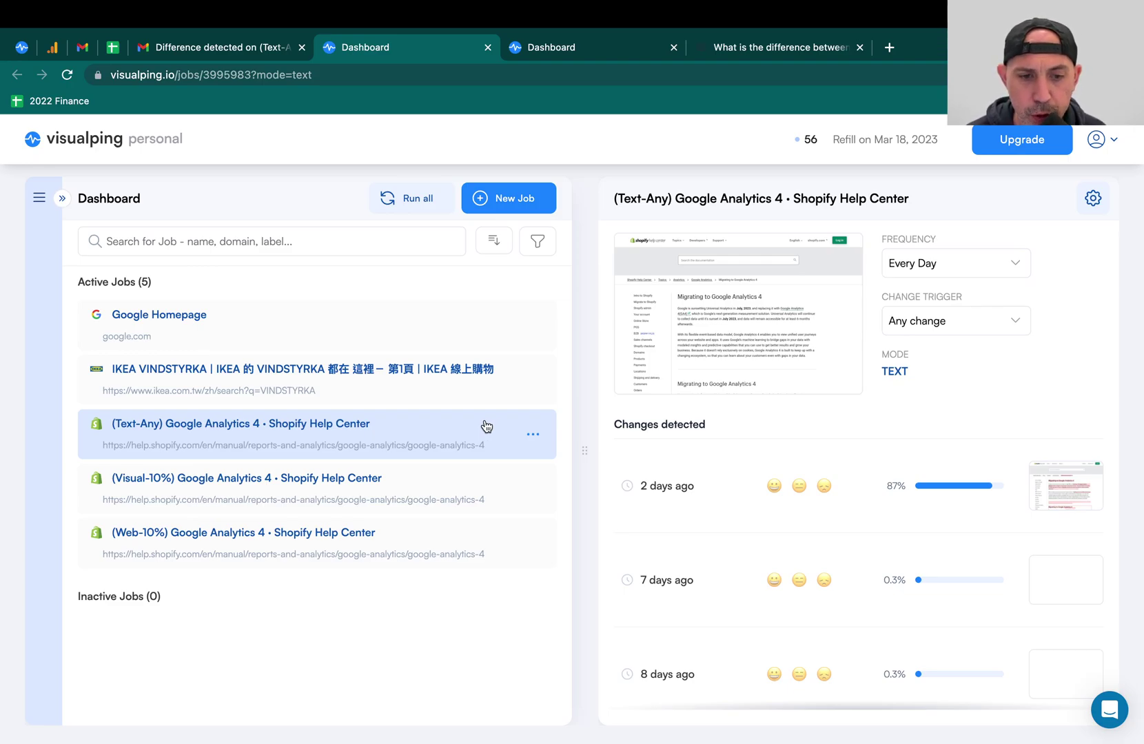
pyautogui.click(463, 479)
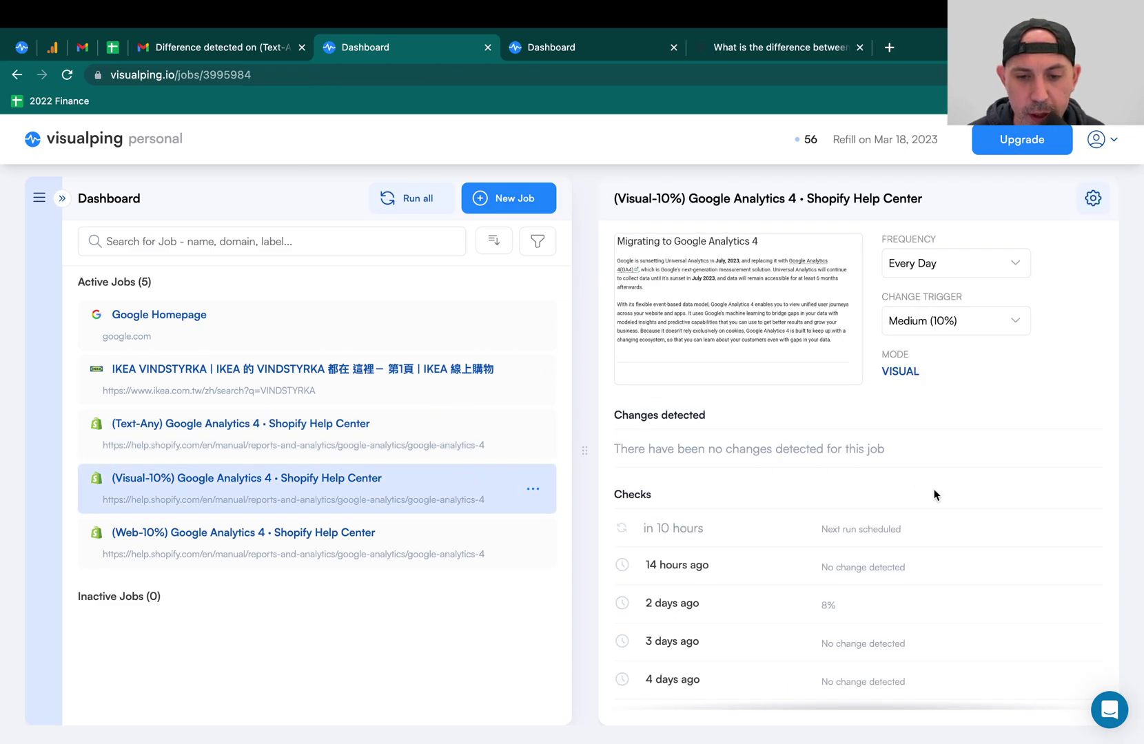
pyautogui.scroll(-1, 935, 496)
pyautogui.moveTo(708, 480)
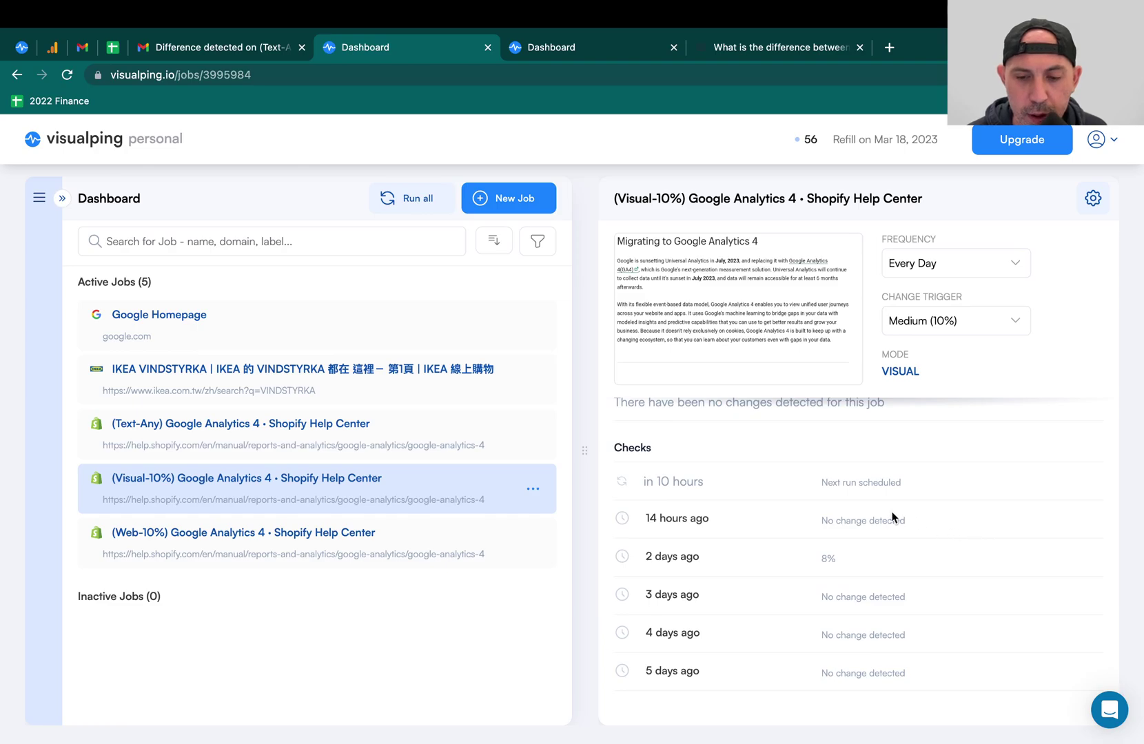
pyautogui.moveTo(828, 518); pyautogui.dragTo(911, 523)
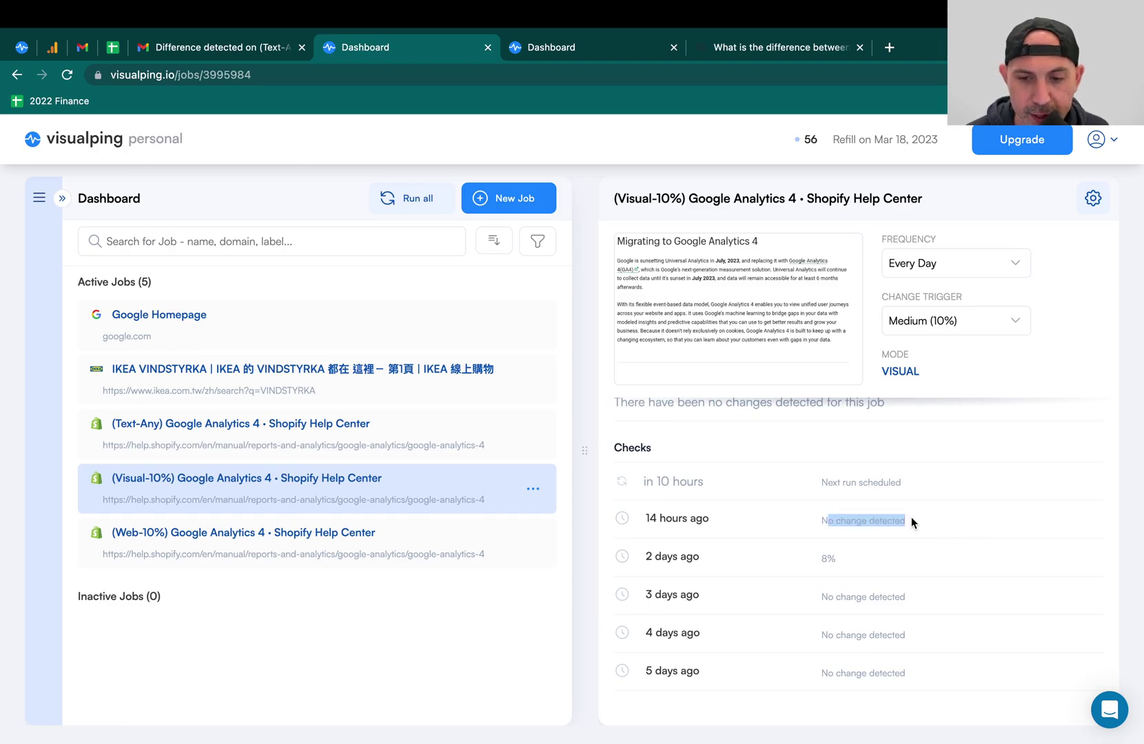
pyautogui.click(855, 564)
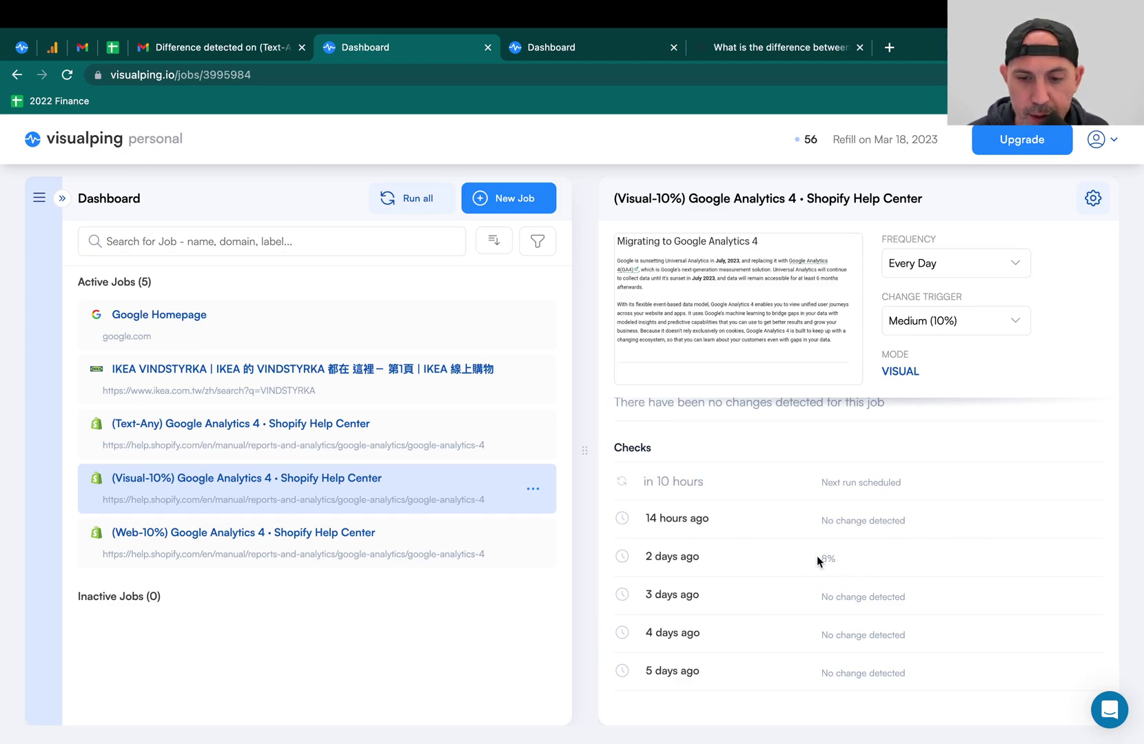
pyautogui.moveTo(820, 558); pyautogui.dragTo(827, 559)
pyautogui.click(766, 564)
pyautogui.click(400, 428)
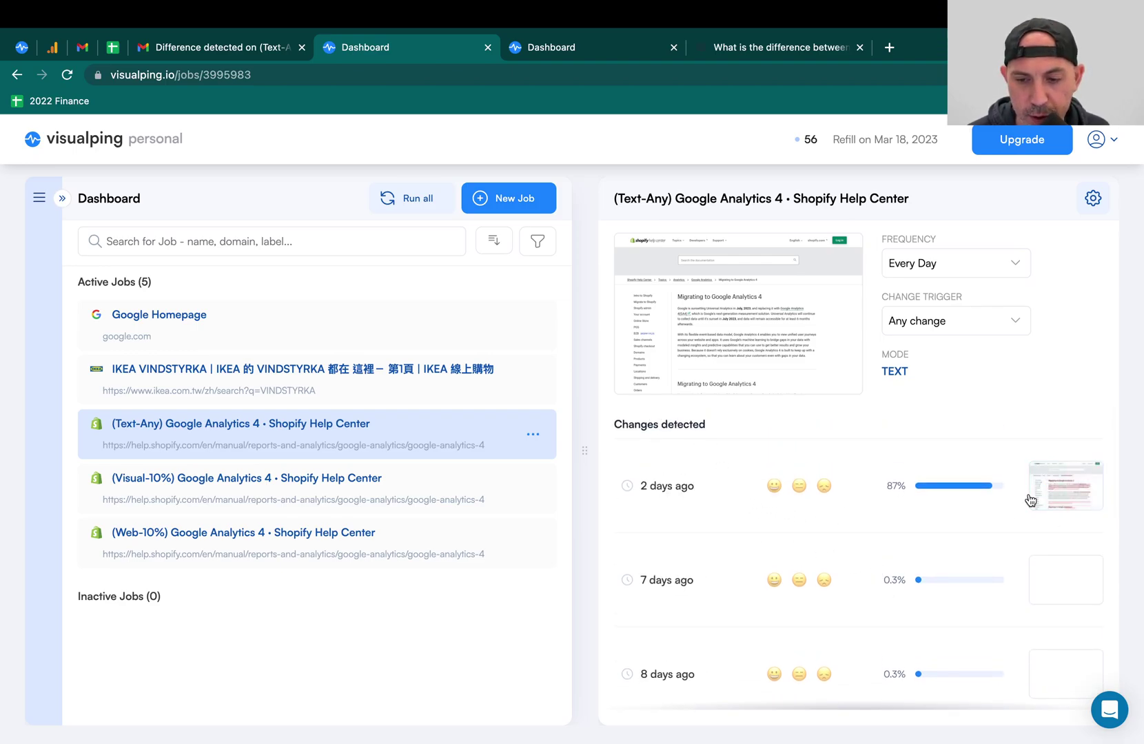
pyautogui.scroll(-1, 893, 595)
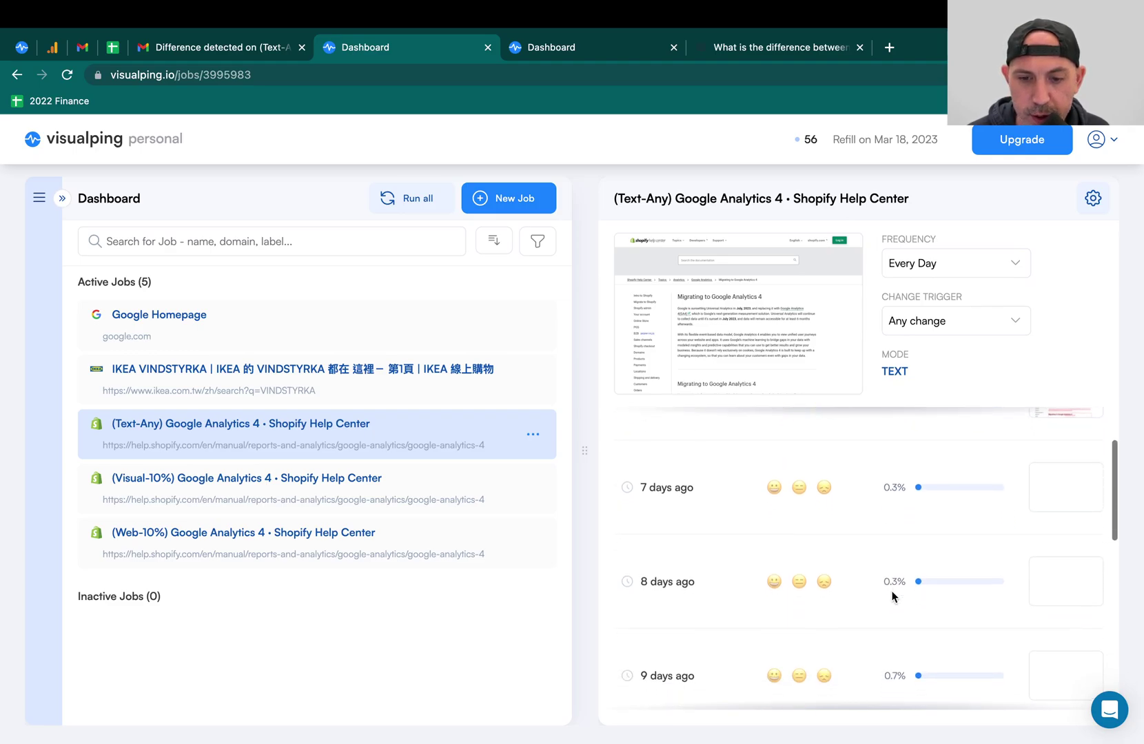
pyautogui.scroll(-6, 893, 596)
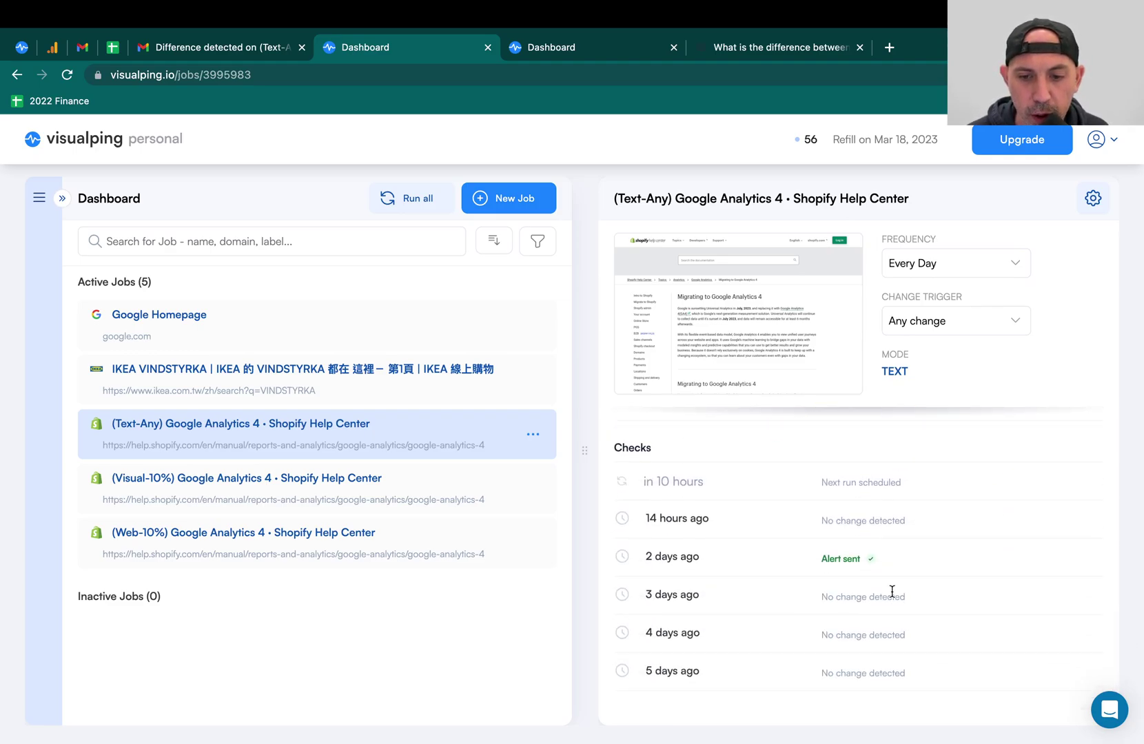
pyautogui.scroll(7, 893, 591)
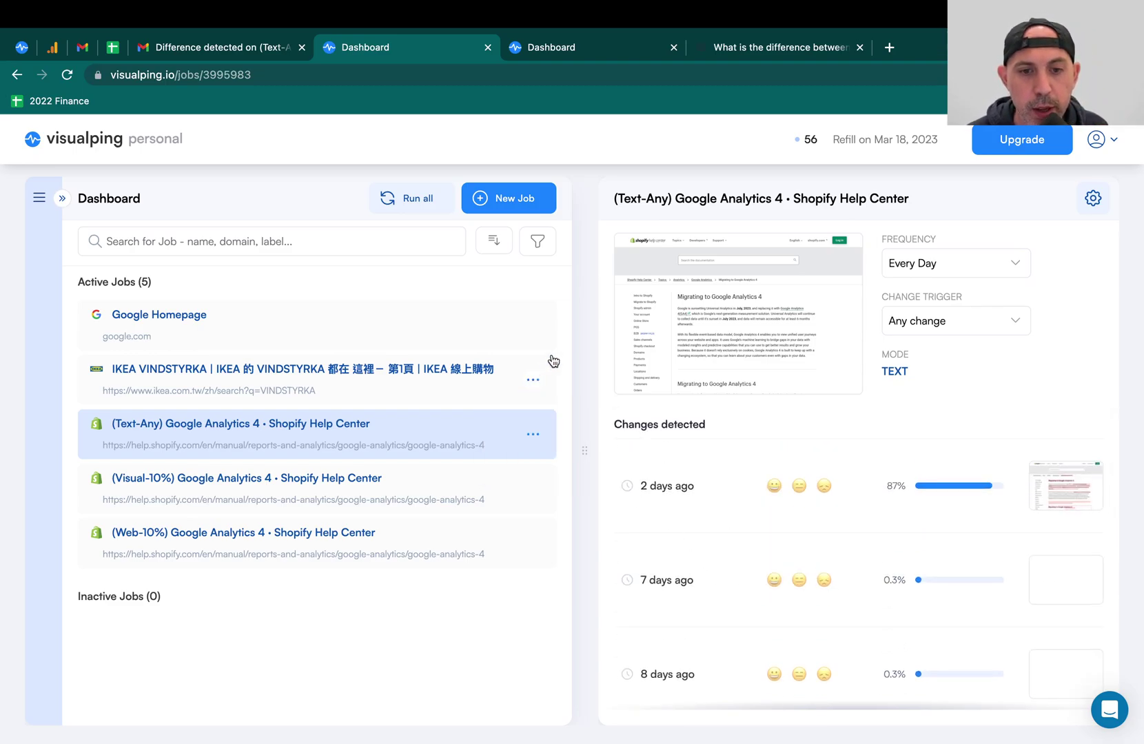
# Open a new incognito window and load the visualping.io home page.
pyautogui.moveTo(754, 241)
pyautogui.click(1134, 75)
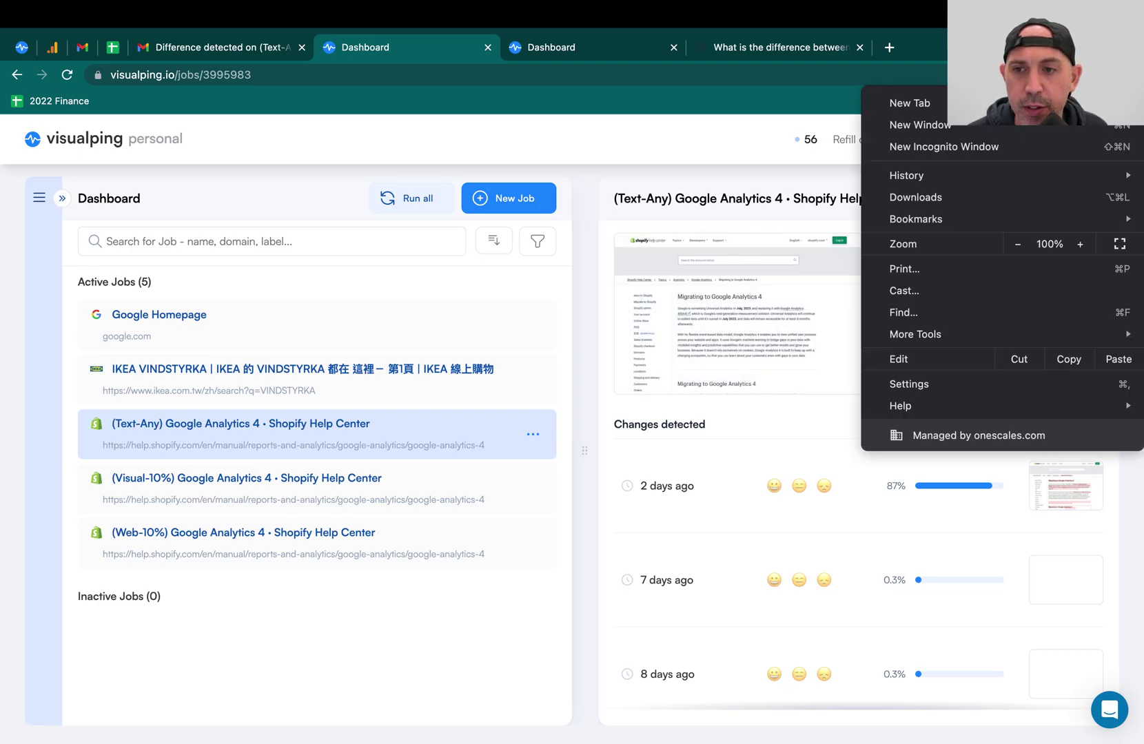
pyautogui.click(1021, 147)
pyautogui.write('vi')
pyautogui.press('Return')
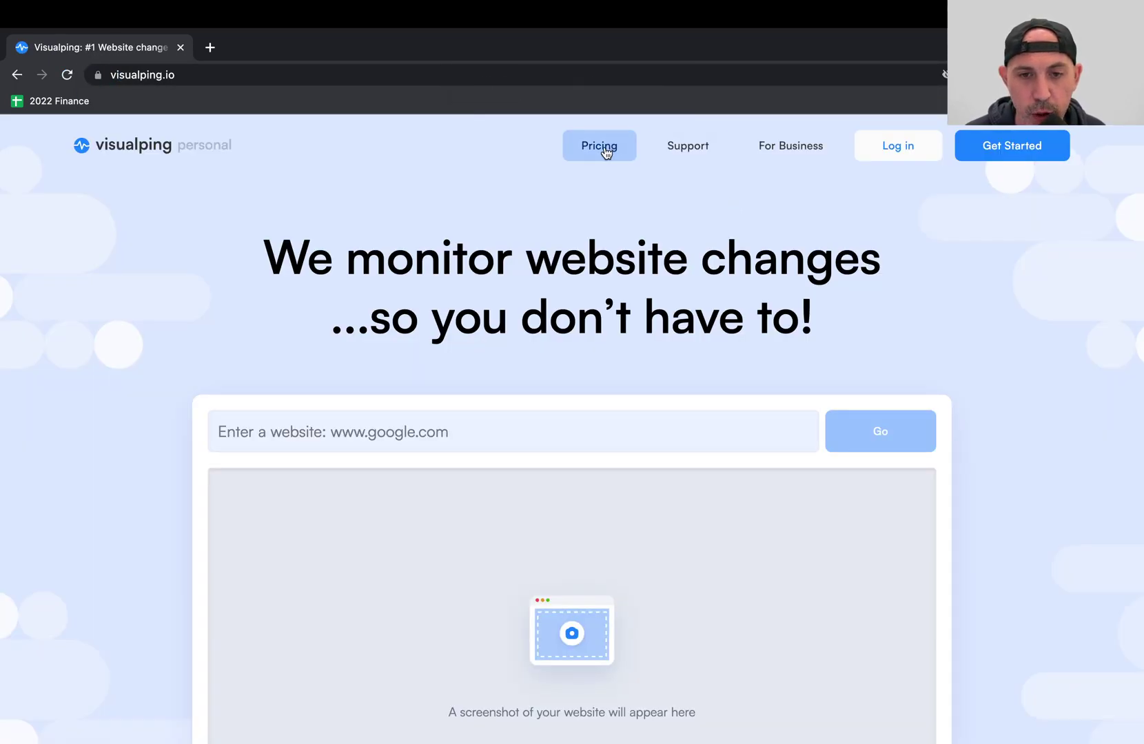
# Show the Pricing page and review the plans, from Free ($0) to Business 20k ($100/mo).
pyautogui.click(604, 148)
pyautogui.scroll(-2, 545, 400)
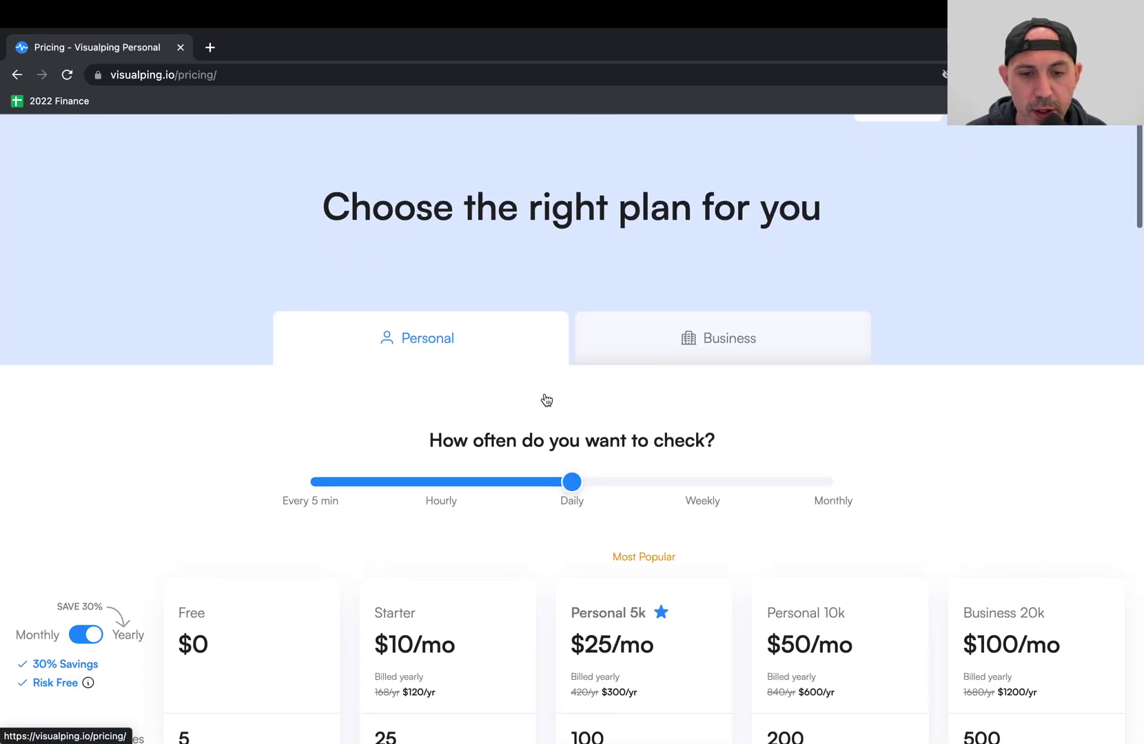
pyautogui.scroll(-5, 546, 400)
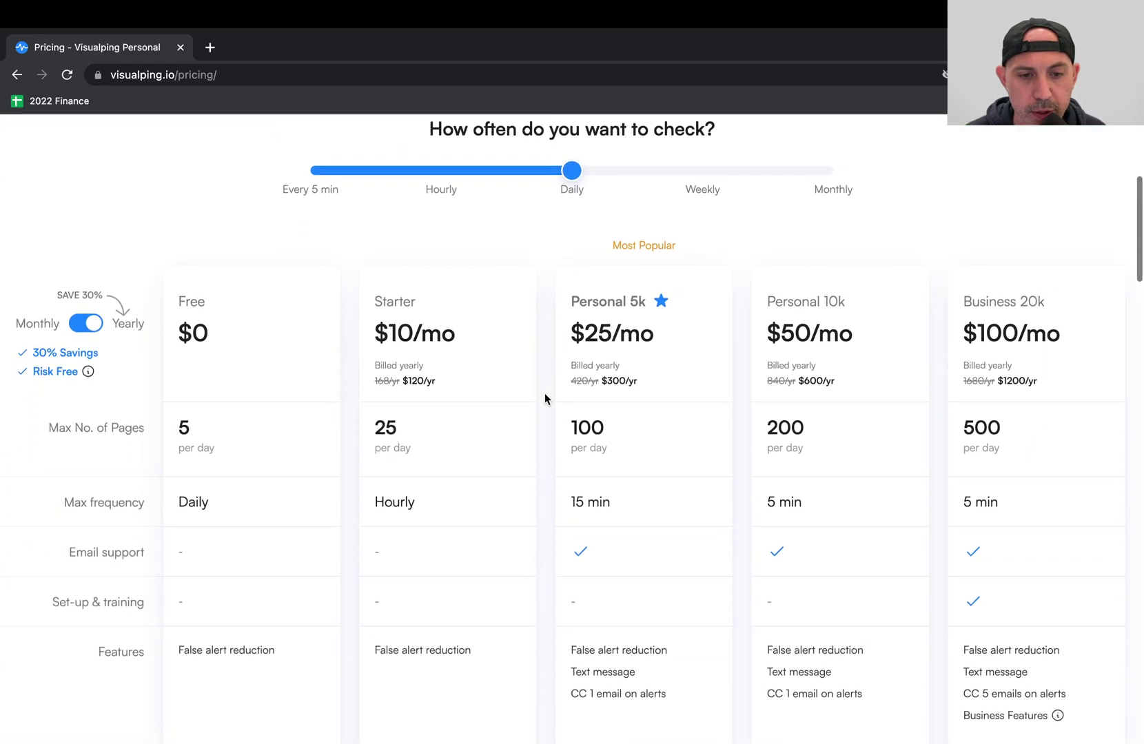
pyautogui.scroll(-1, 545, 398)
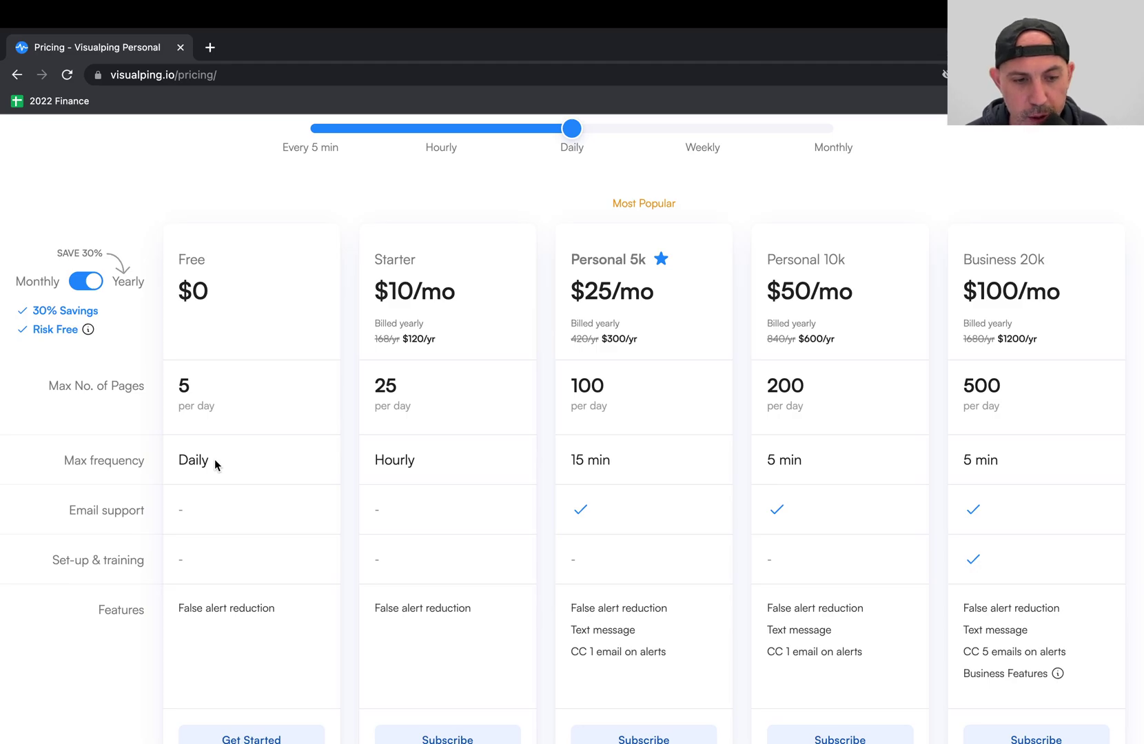
pyautogui.scroll(-3, 244, 502)
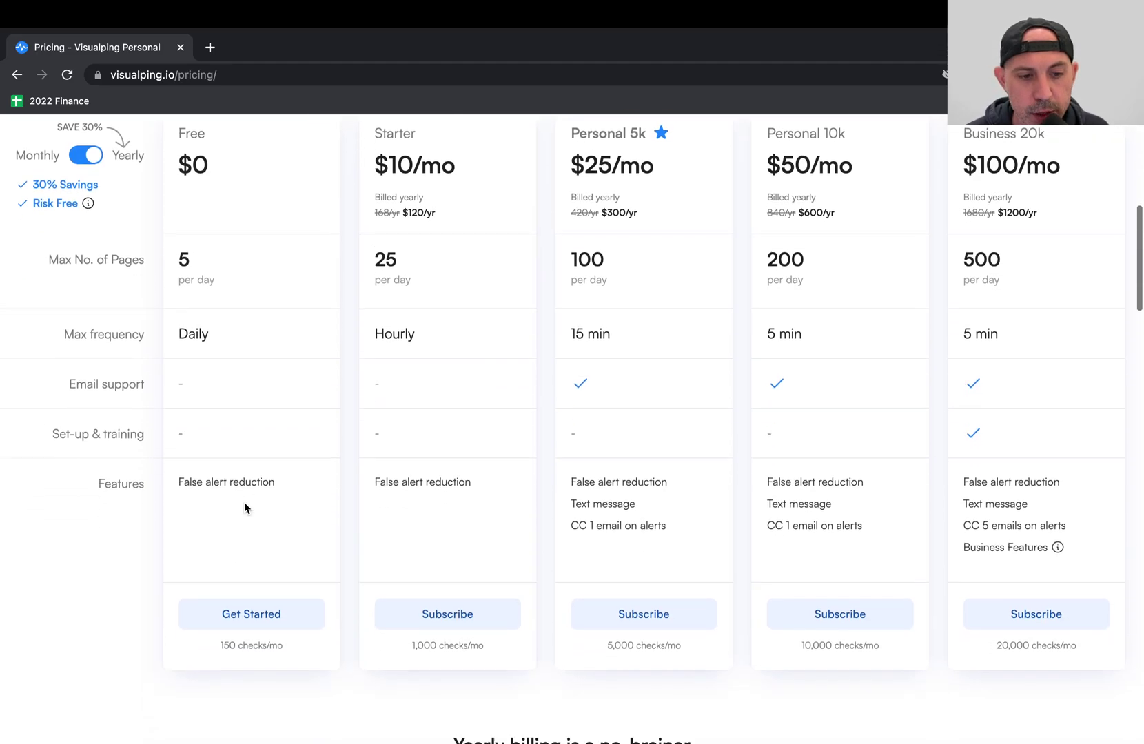
pyautogui.scroll(3, 225, 375)
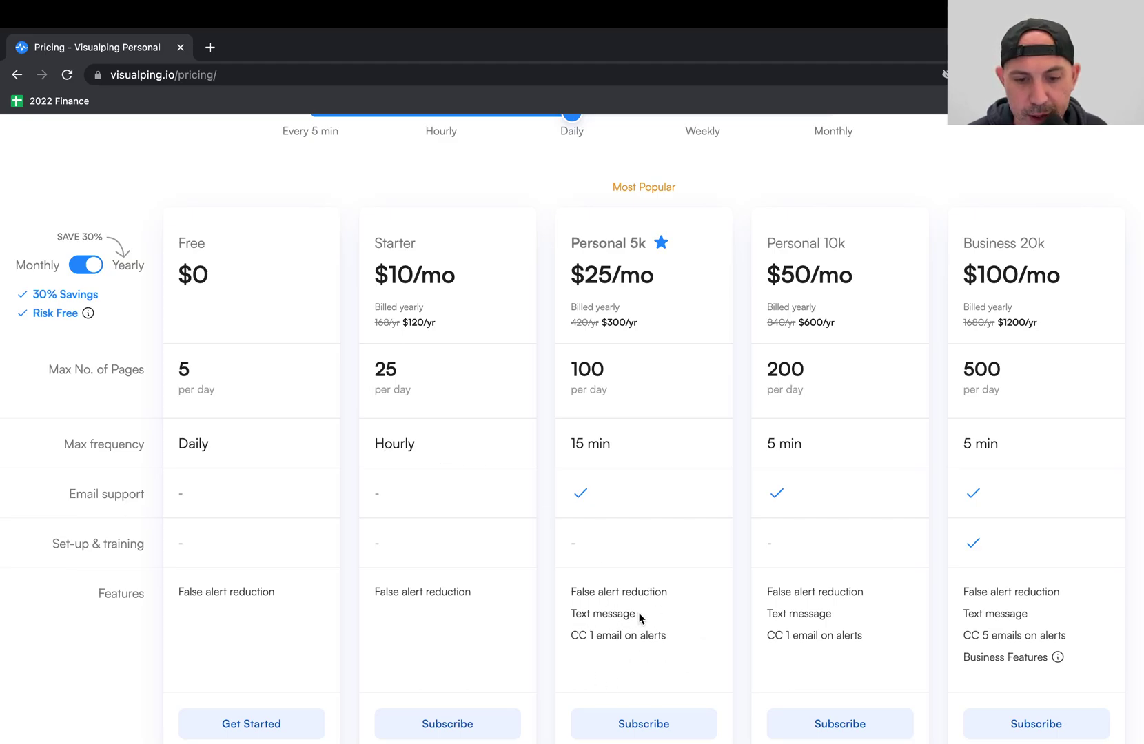
pyautogui.scroll(6, 749, 569)
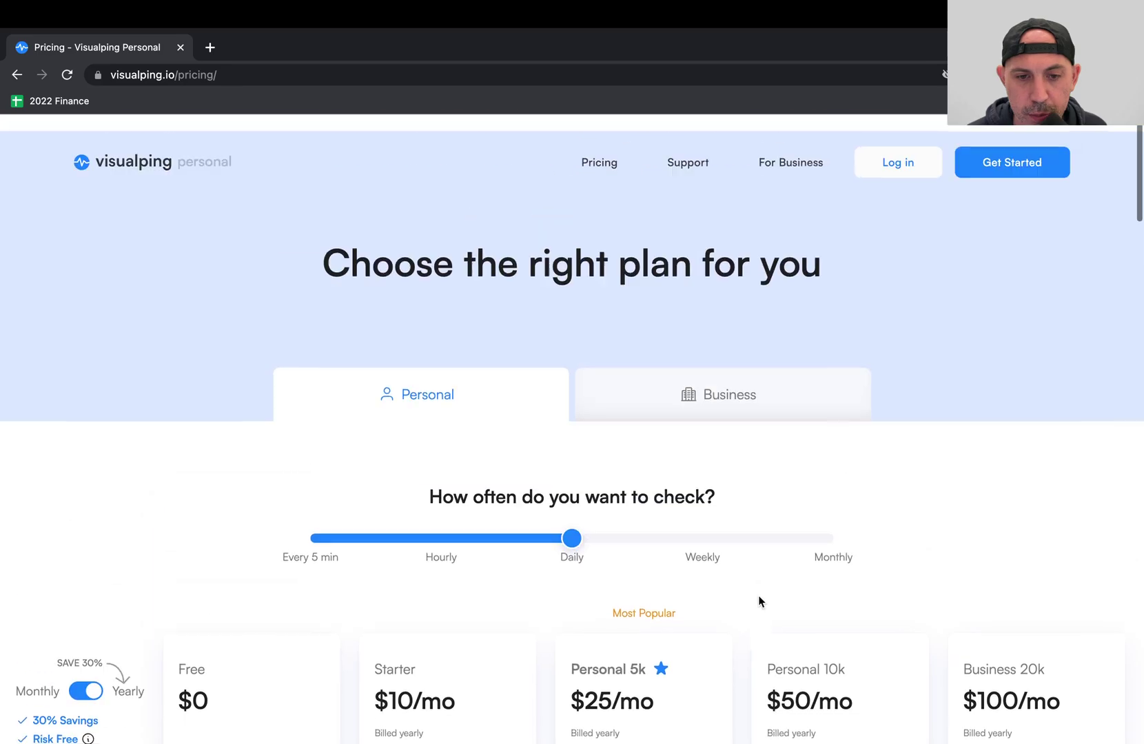
pyautogui.click(690, 375)
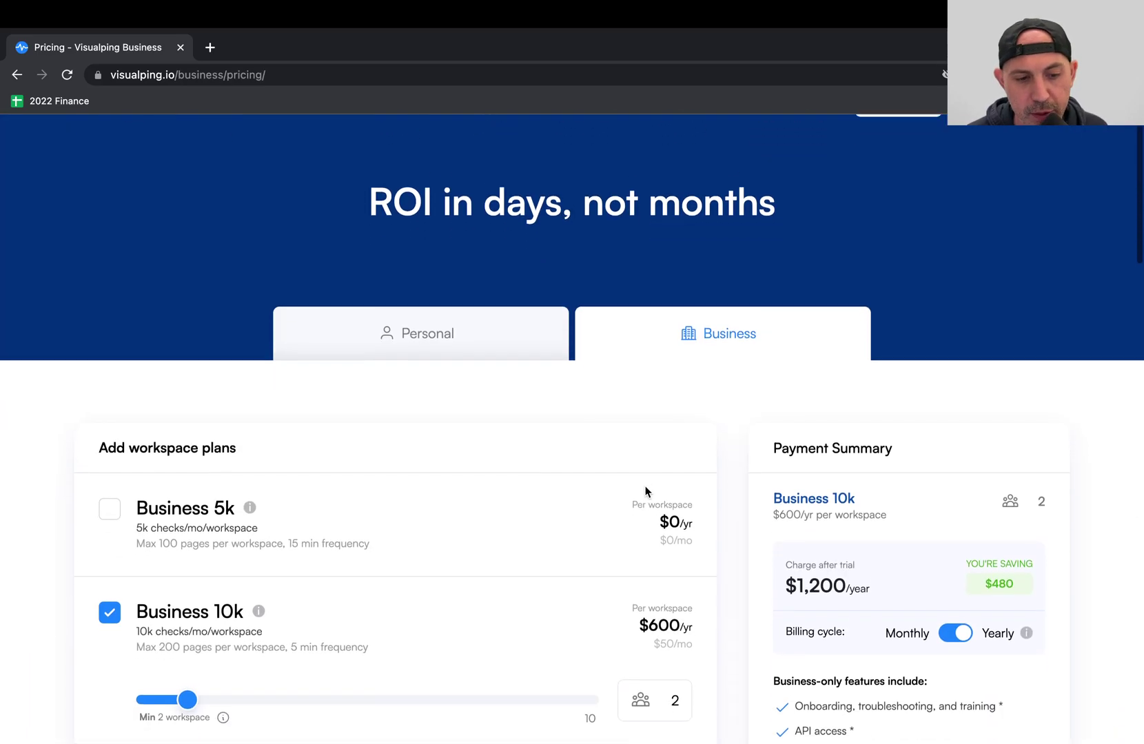
pyautogui.scroll(-5, 645, 491)
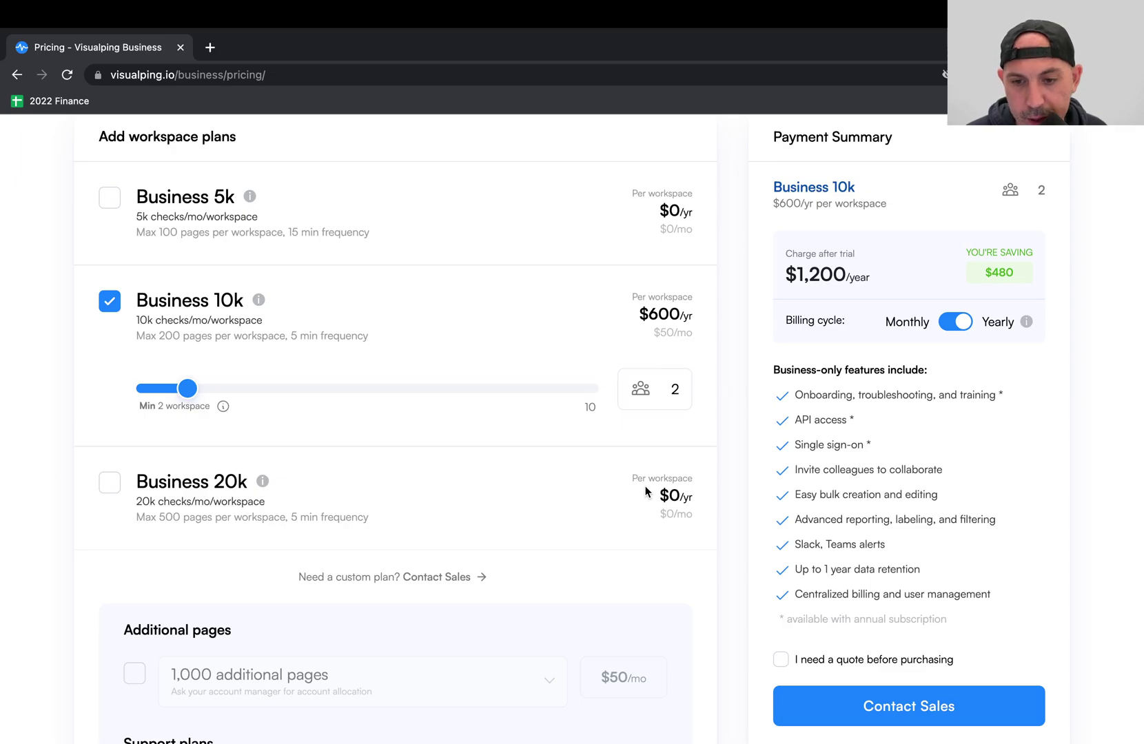
pyautogui.scroll(5, 590, 503)
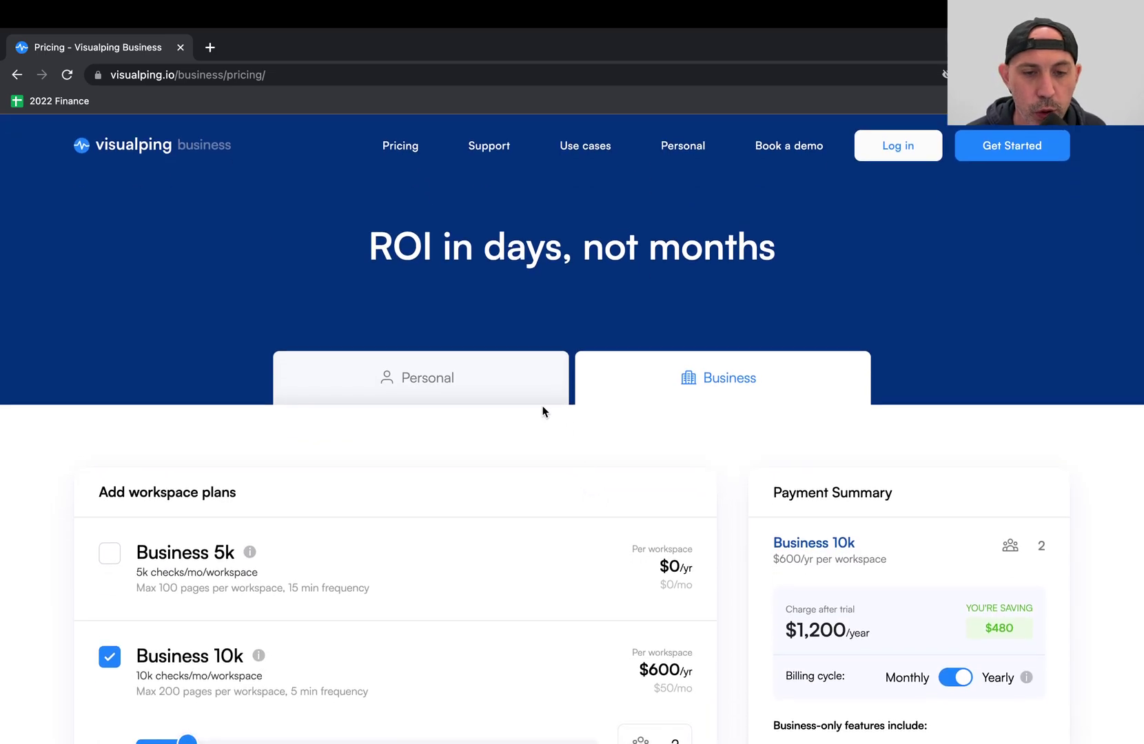
pyautogui.click(473, 378)
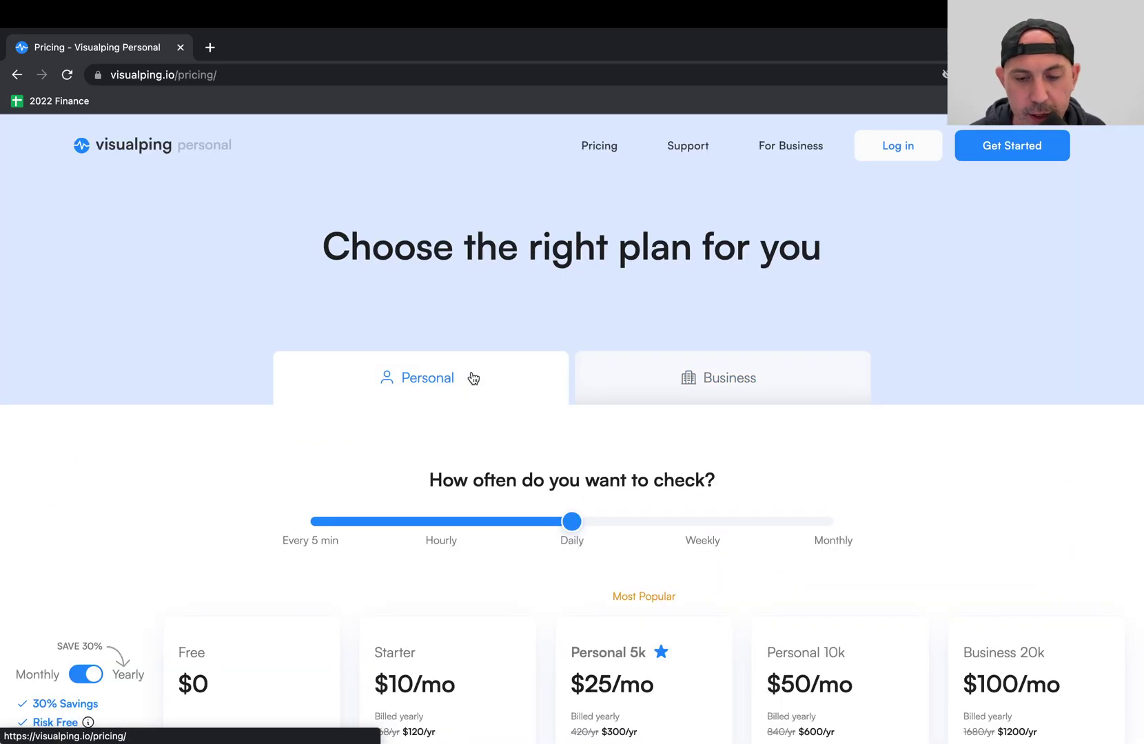